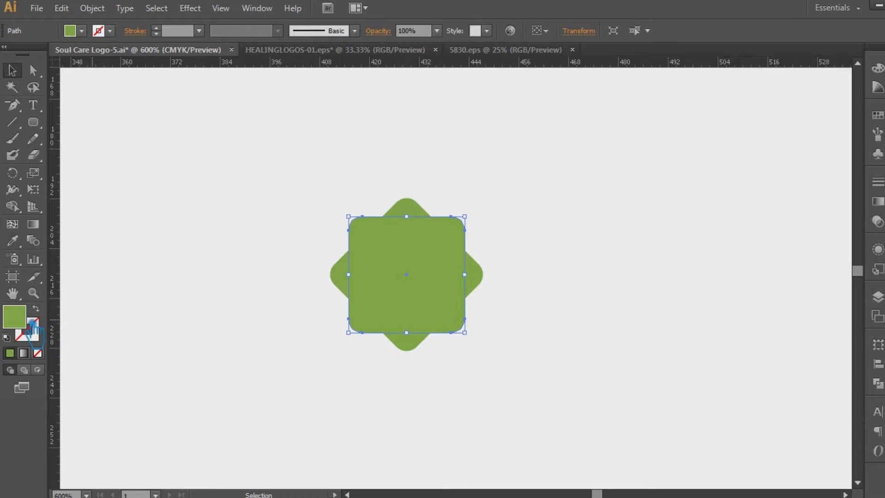
Fill the upright rounded square with a lighter green than the rotated square behind it
click(567, 98)
click(732, 88)
click(629, 240)
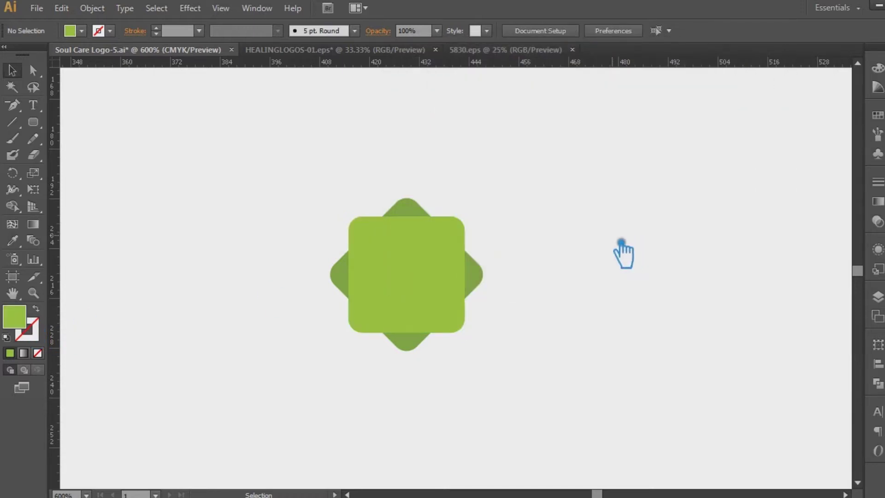
drag(570, 369, 321, 206)
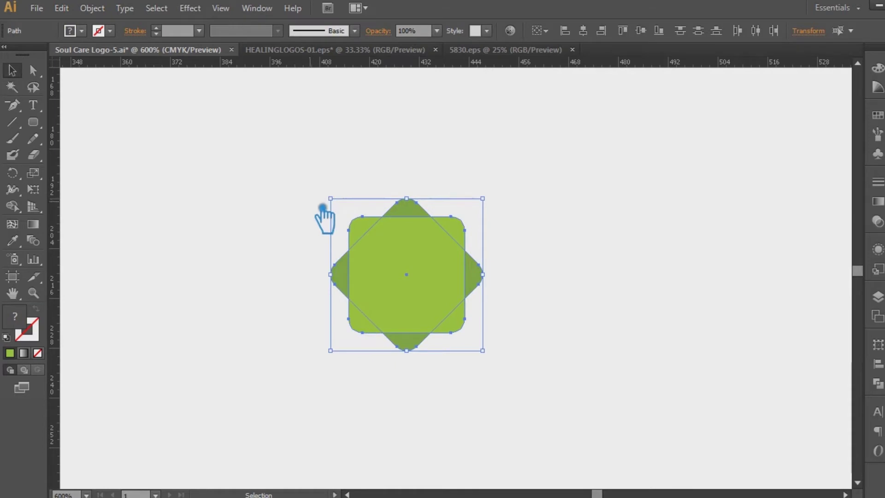
click(489, 249)
Draw a narrow vertical rounded bar beside the squares, add a copy rotated 90°, and group both as a cross
drag(143, 133, 184, 233)
key(v)
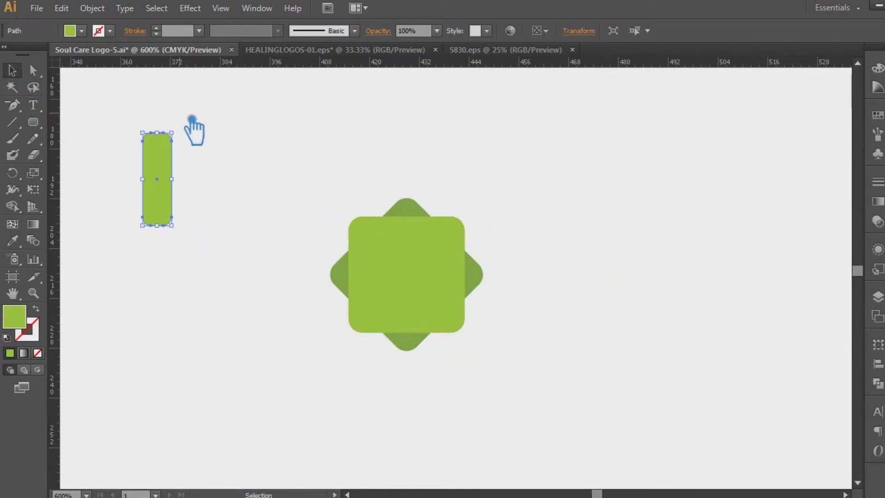
drag(175, 129, 210, 191)
drag(219, 253, 93, 107)
key(ctrl+g)
Move the cross onto the middle of the squares and fill it with a dark green
click(237, 153)
drag(158, 180, 420, 283)
click(13, 240)
click(341, 276)
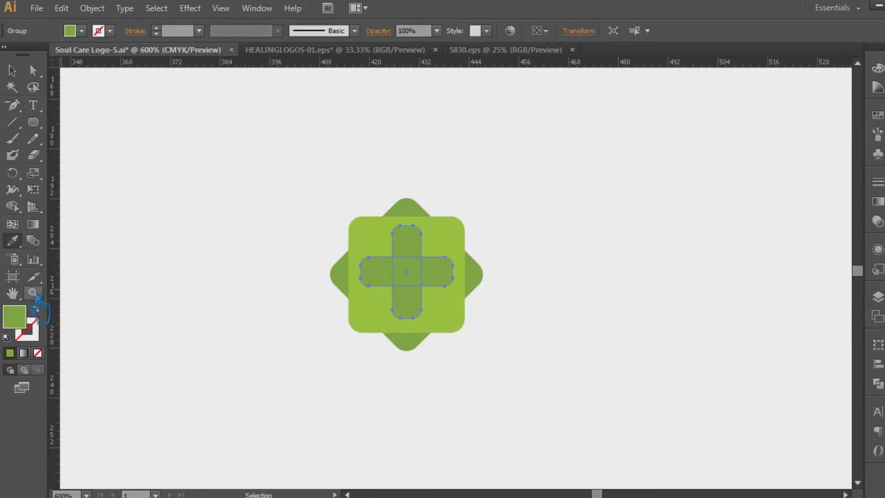
double_click(14, 317)
click(551, 180)
key(Return)
Align the cross and both squares on their vertical centers
drag(527, 336, 280, 215)
click(642, 31)
click(579, 326)
Group the cross with the squares and place a duplicate of the emblem beside the original
drag(579, 325, 331, 191)
key(ctrl+g)
drag(430, 258, 238, 266)
click(582, 273)
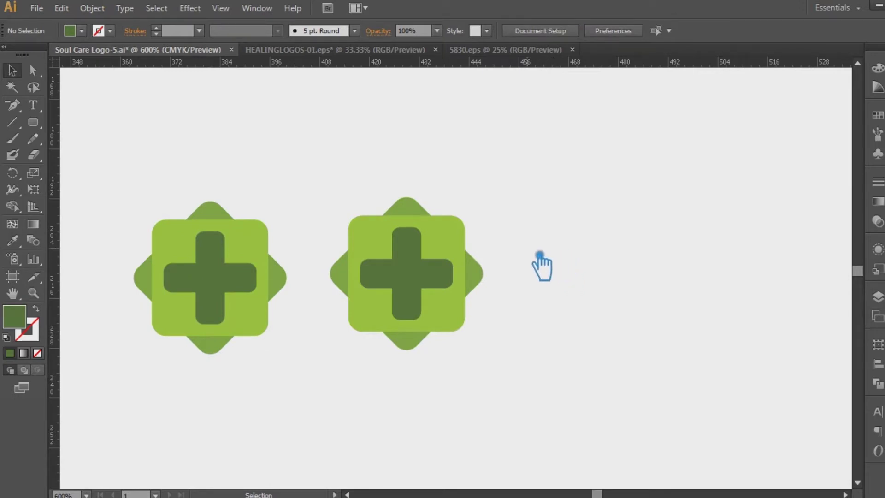
Split the original emblem at its overlaps with the Pathfinder Divide operation and ungroup the resulting pieces
drag(494, 361, 350, 203)
click(877, 382)
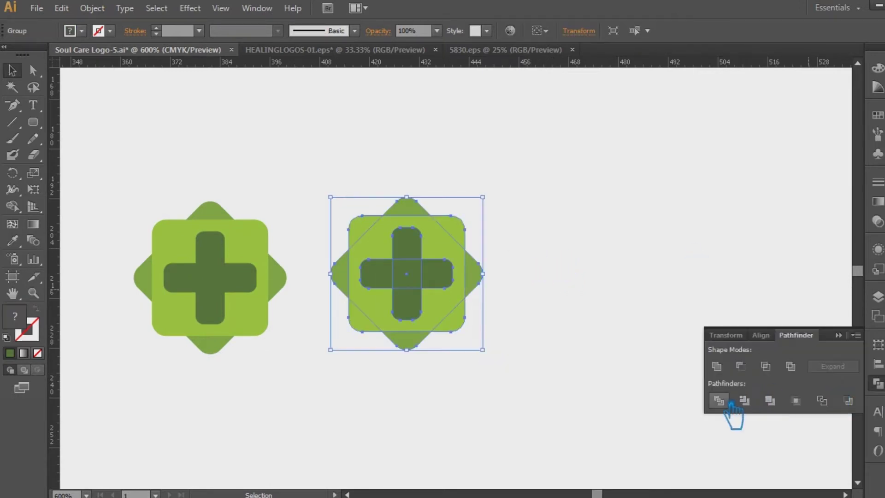
click(645, 314)
click(414, 282)
right_click(415, 282)
click(442, 354)
click(612, 303)
Delete the dark green center and arm pieces of the cross to leave a cross-shaped cutout
click(411, 277)
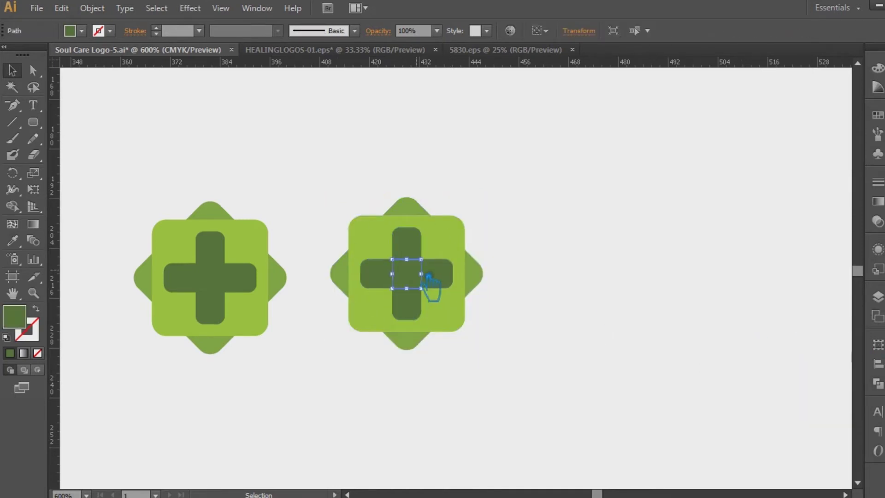
key(Delete)
click(429, 277)
click(386, 277)
key(Delete)
click(406, 301)
key(Delete)
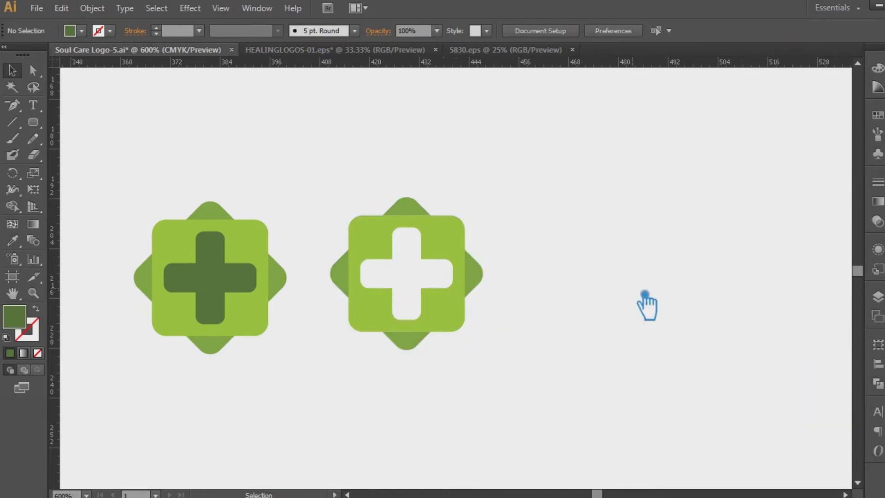
Place horizontal guides through the upper and lower corner anchors at the left end of the cross cutout
click(381, 265)
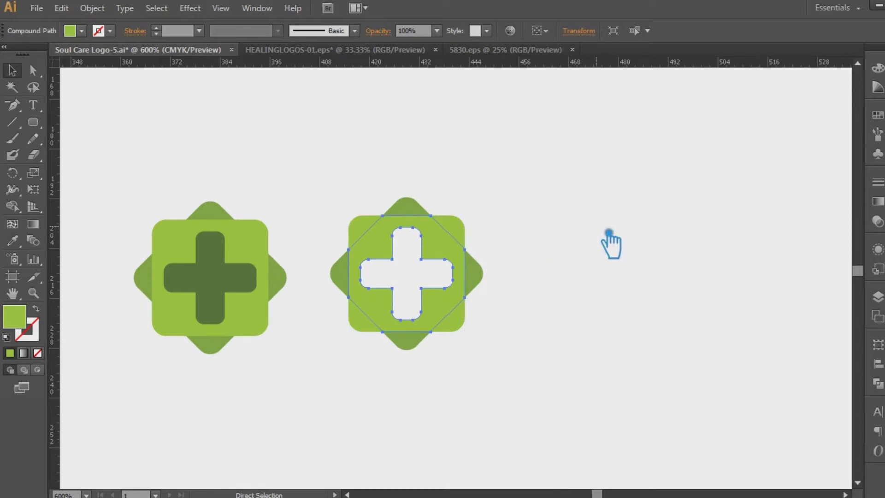
key(ctrl+equal)
click(12, 105)
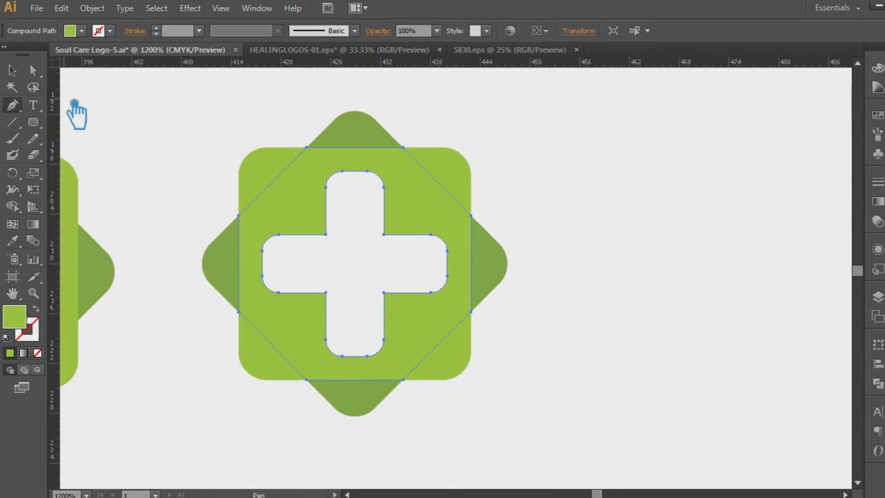
click(158, 138)
click(282, 217)
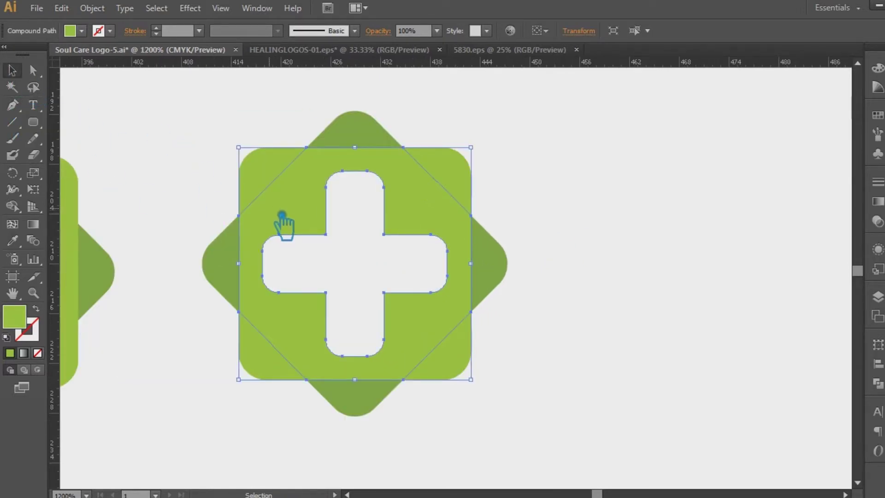
drag(190, 68, 274, 277)
drag(205, 63, 271, 260)
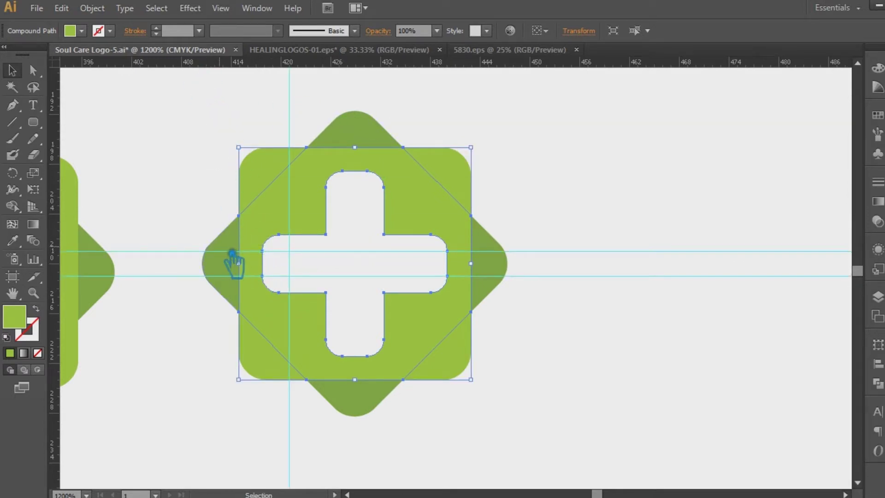
Add guides through the remaining rounded-corner anchors of the cross cutout's arms
drag(57, 398, 441, 242)
drag(360, 65, 339, 343)
drag(340, 69, 339, 194)
drag(69, 417, 375, 178)
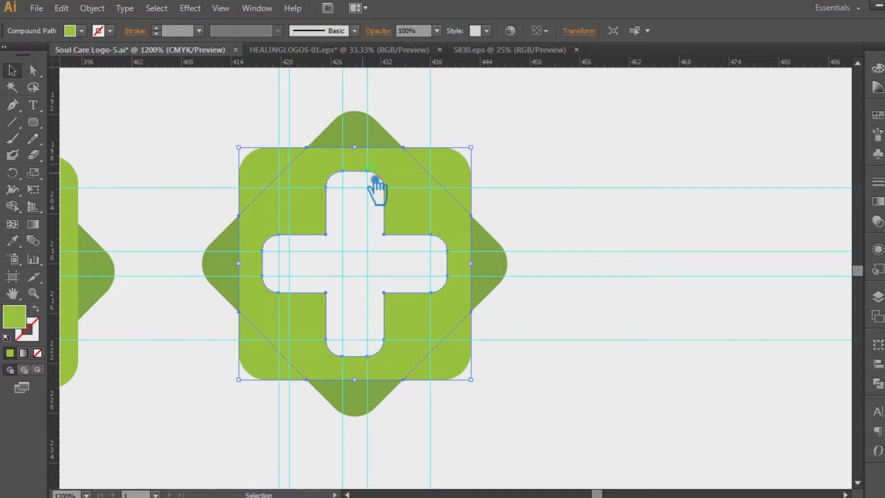
right_click(290, 90)
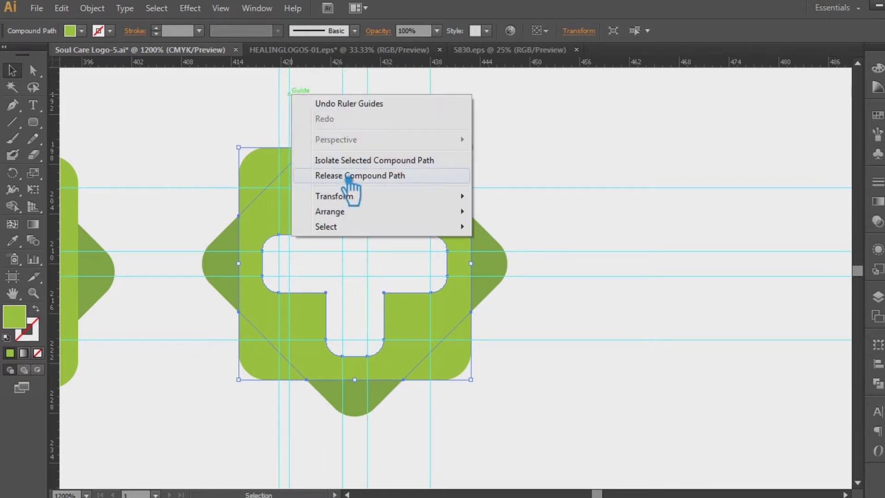
click(208, 97)
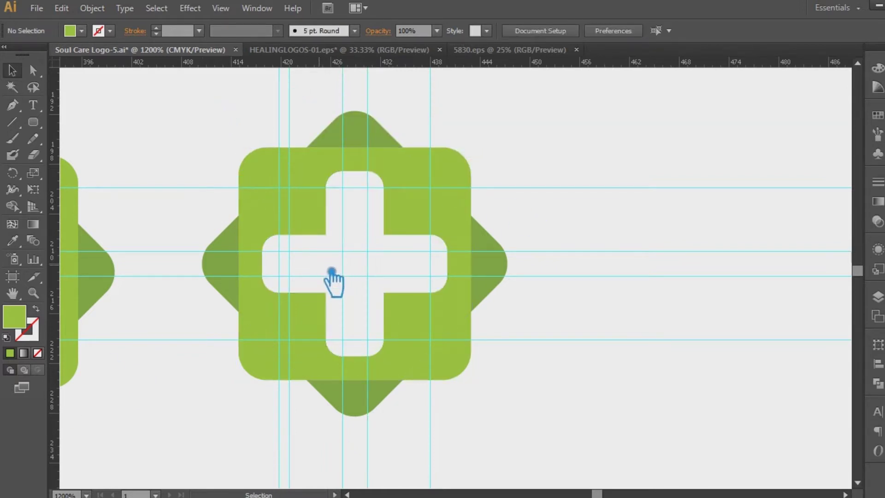
Place two horizontal and two vertical guides where the rotated square crosses the upright square's edges
click(277, 253)
drag(214, 68, 247, 216)
drag(319, 68, 253, 312)
drag(54, 372, 318, 390)
drag(54, 397, 415, 387)
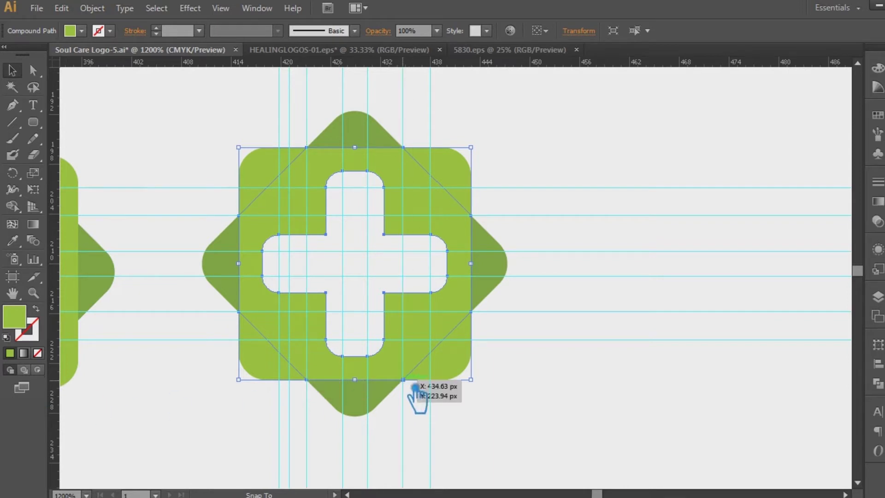
click(592, 187)
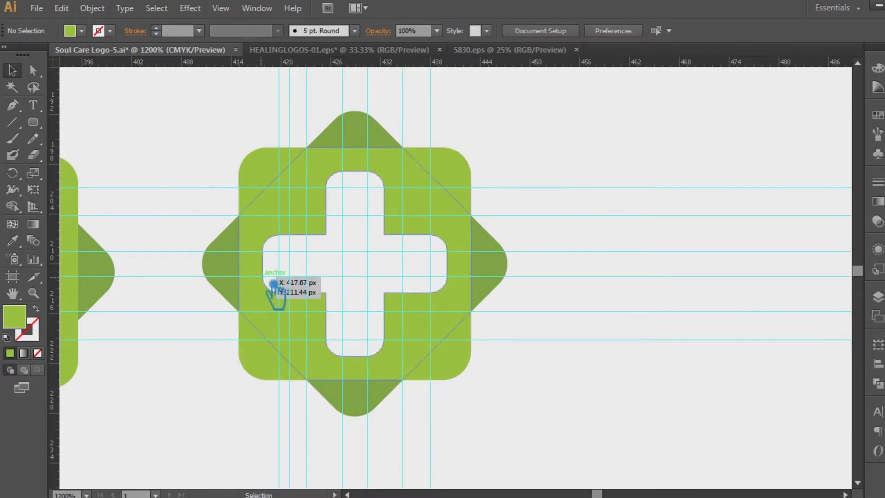
Draw an unfilled curve from the cutout's left arm to the upper crossing on the square's left edge with the Pen tool
click(262, 276)
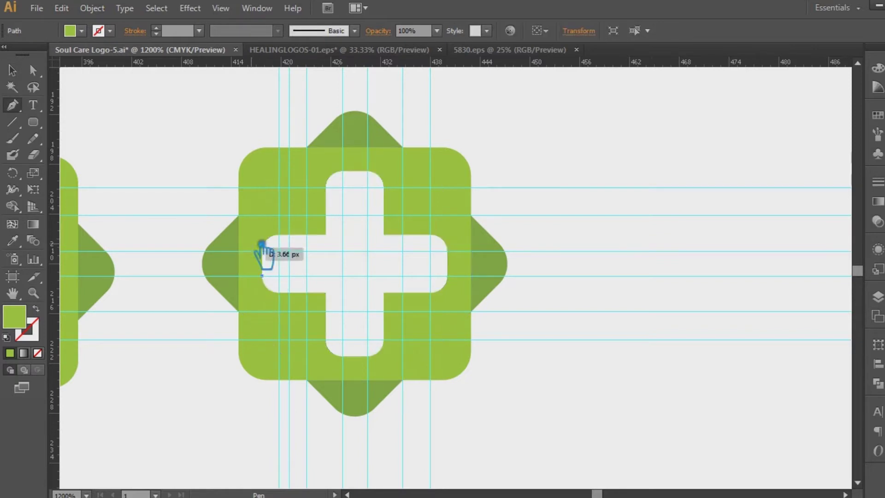
drag(238, 215, 254, 181)
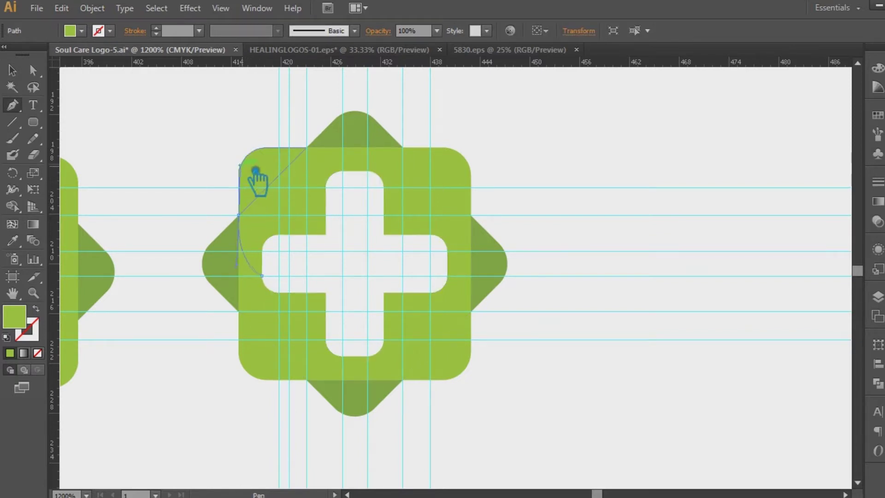
click(12, 70)
click(37, 353)
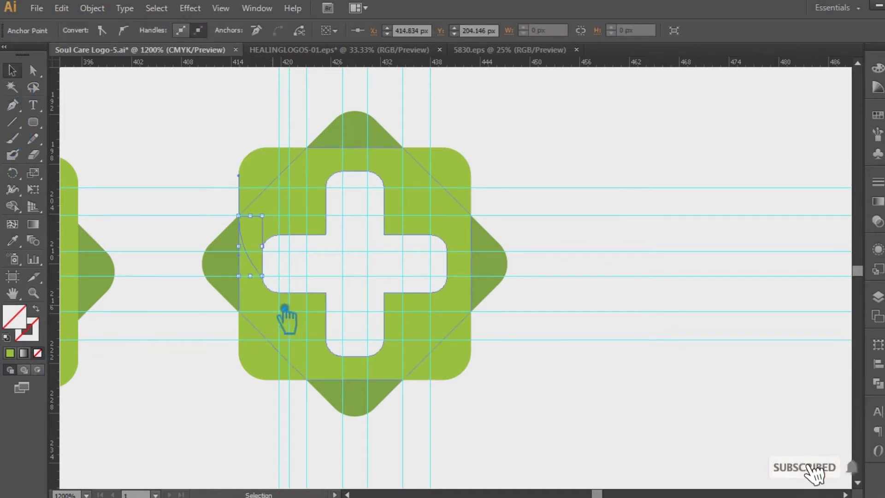
click(277, 284)
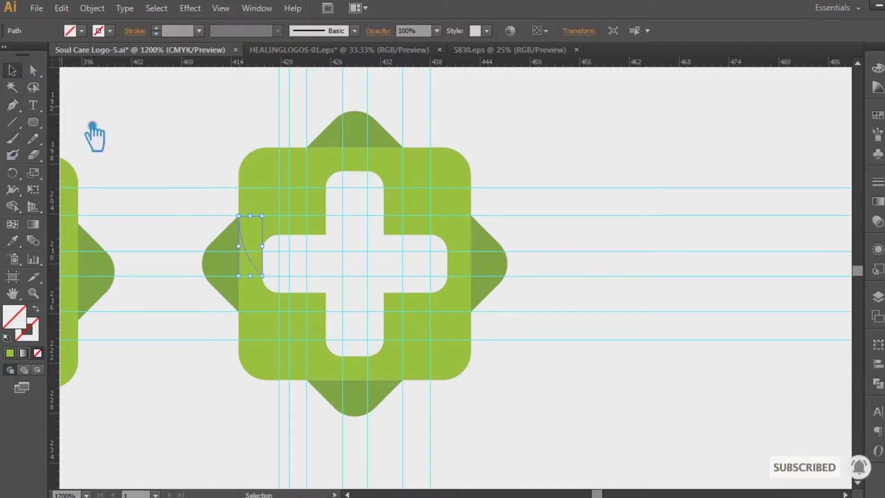
Give the curve a pale cream stroke with a 0.25 pt weight
click(27, 329)
click(10, 353)
double_click(27, 329)
click(427, 92)
click(734, 89)
click(199, 30)
click(217, 43)
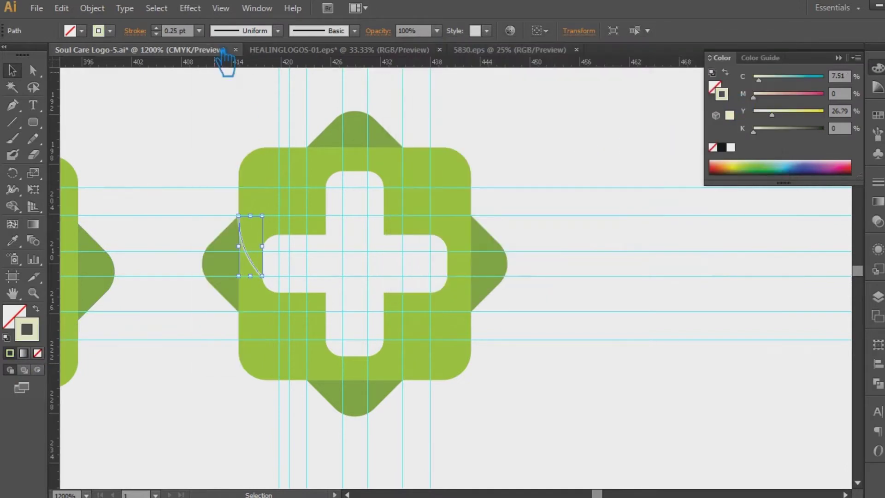
click(179, 119)
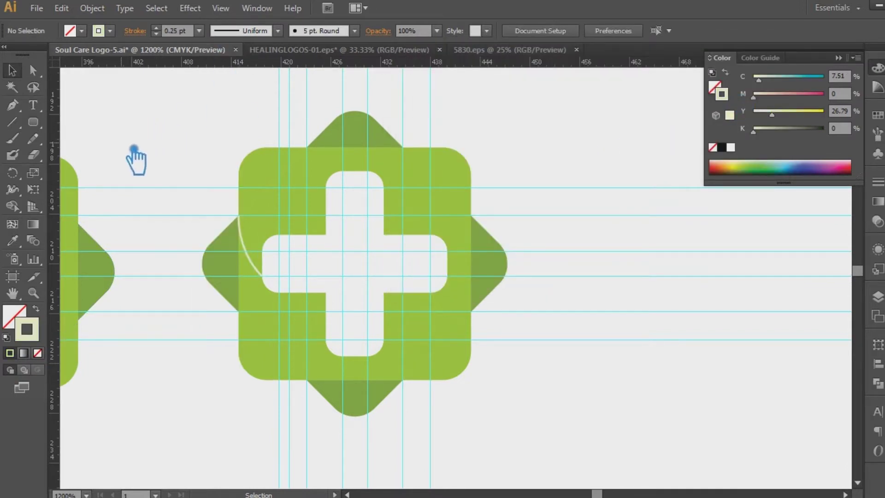
Draw a matching curve from the cutout's bottom arm to the left crossing on the square's bottom edge
key(p)
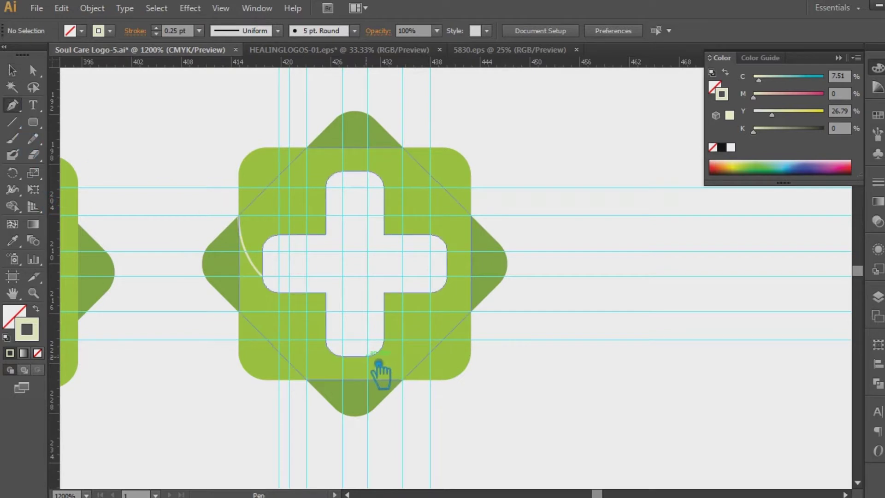
click(367, 356)
drag(307, 379, 292, 391)
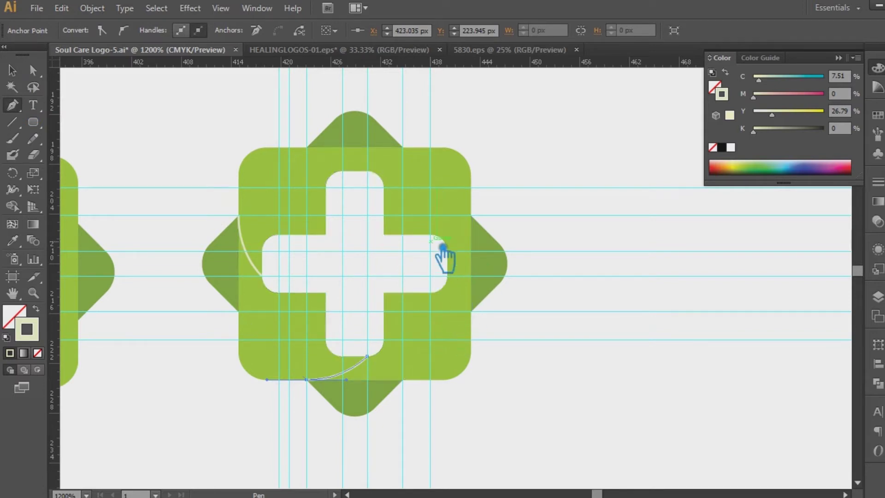
click(430, 234)
drag(470, 311, 487, 408)
key(ctrl+z)
key(ctrl+z)
key(ctrl+z)
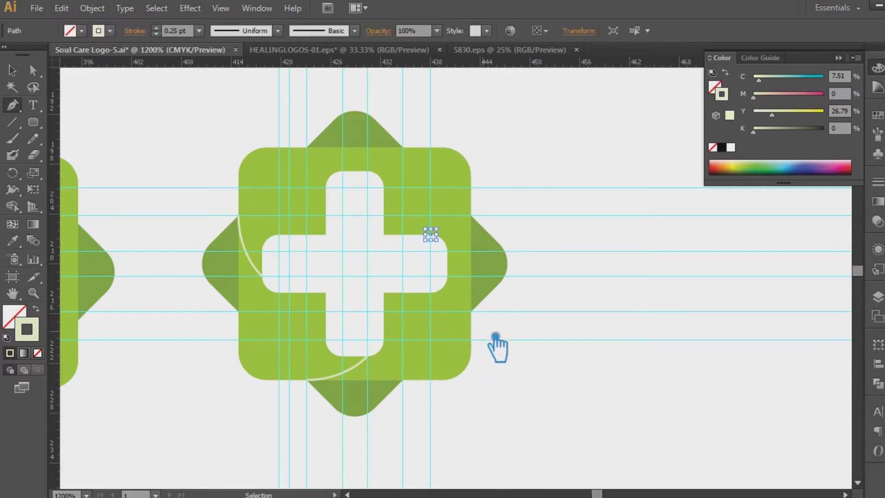
Draw a curve from the cutout's right arm to the lower crossing on the square's right edge
click(447, 251)
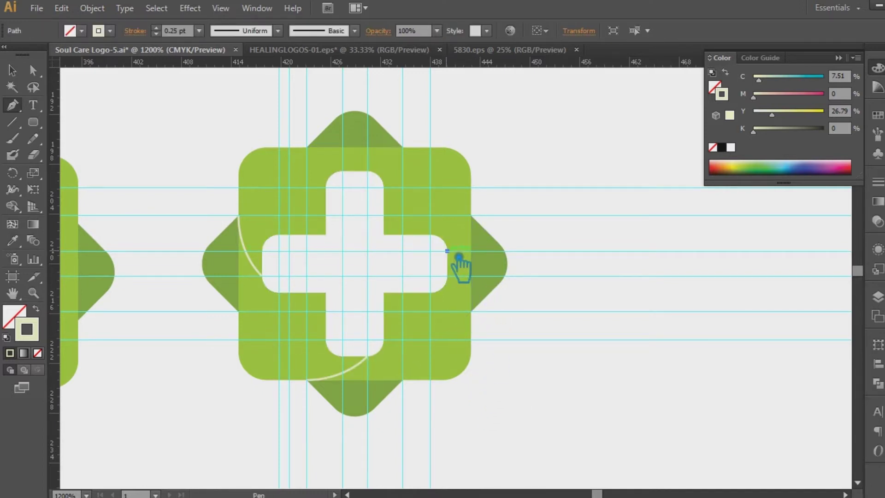
drag(470, 312, 471, 351)
key(v)
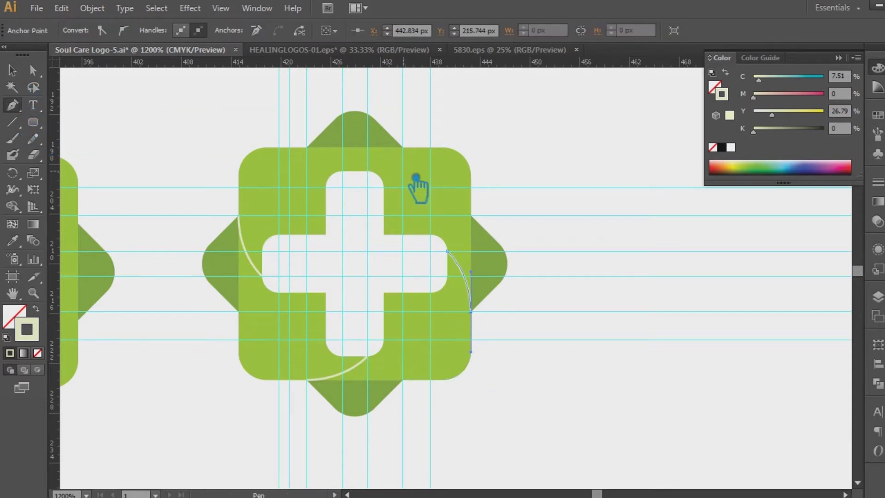
click(113, 109)
click(12, 105)
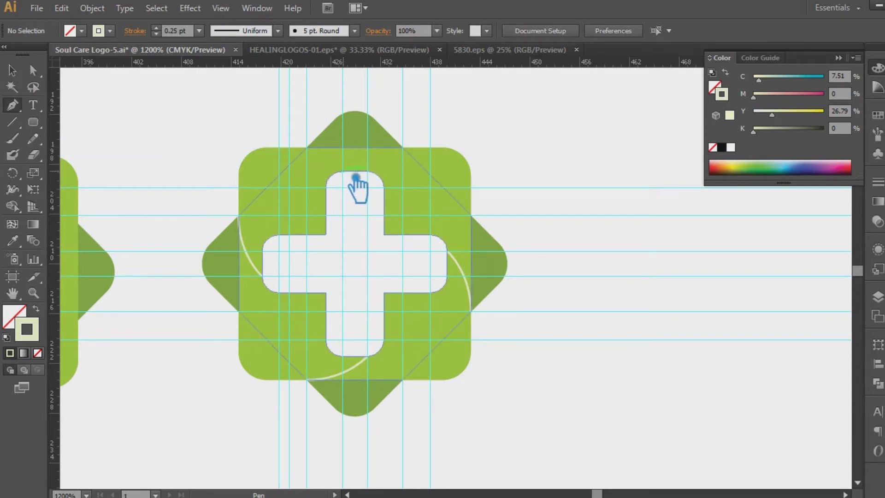
click(379, 178)
drag(379, 178, 285, 159)
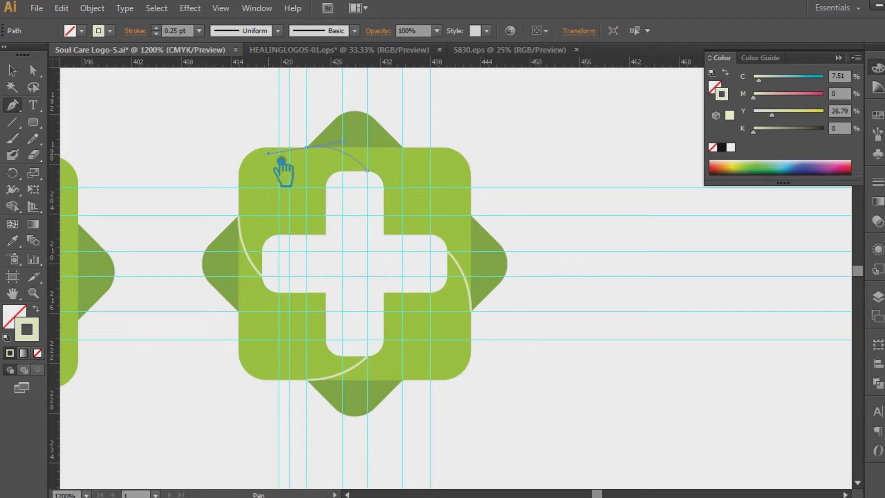
key(ctrl+z)
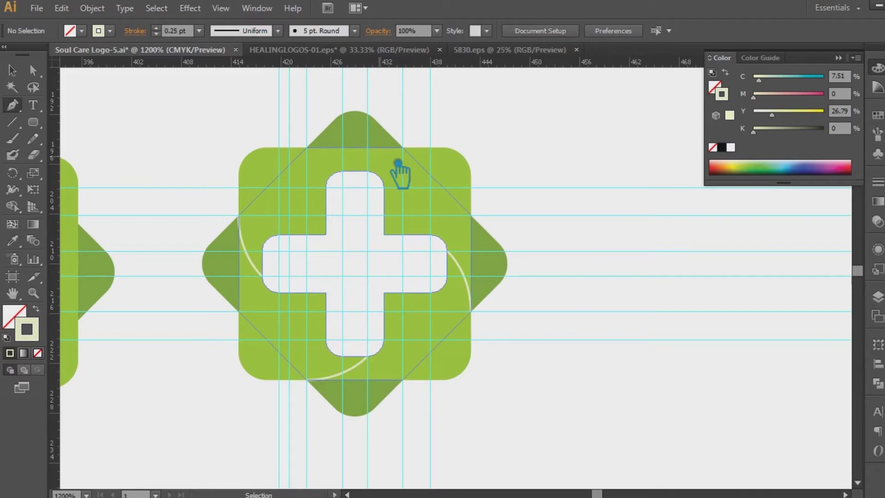
Draw a curve from the cutout's top arm to the right crossing on the square's top edge
click(354, 177)
drag(414, 153, 477, 157)
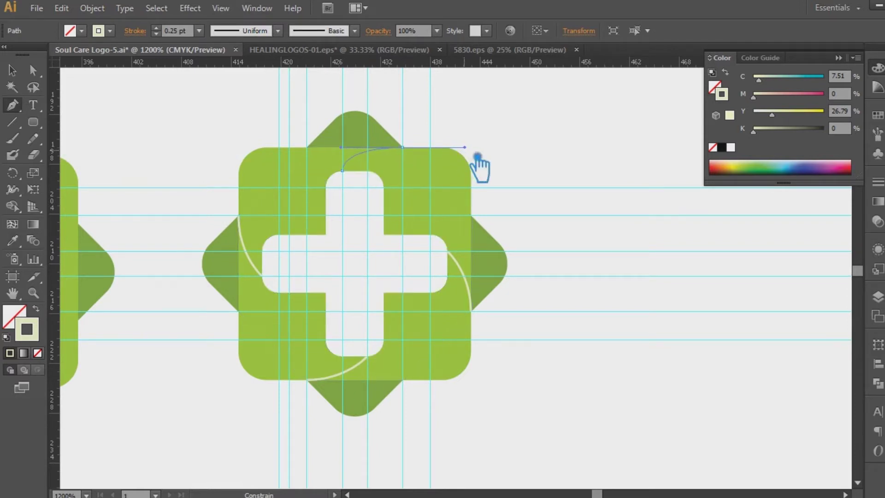
drag(477, 158, 455, 157)
Group the four curves and remove their stroke color
click(12, 70)
shift+click(250, 258)
shift+click(341, 374)
shift+click(468, 290)
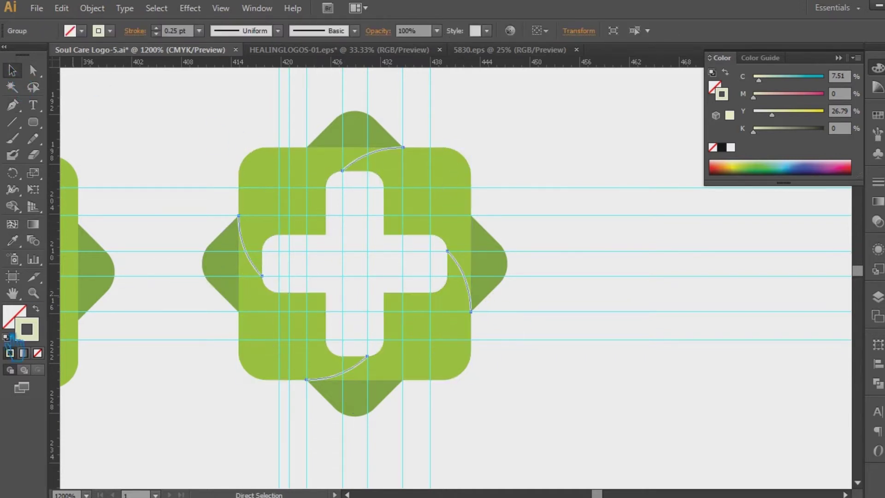
click(37, 353)
Divide the emblem along the four curves with Pathfinder and ungroup the resulting pieces
drag(543, 409, 207, 125)
click(878, 383)
right_click(414, 201)
click(474, 258)
Try to unite the two split pieces at the light-green square's upper-left corner with Pathfinder
click(272, 228)
shift+click(273, 223)
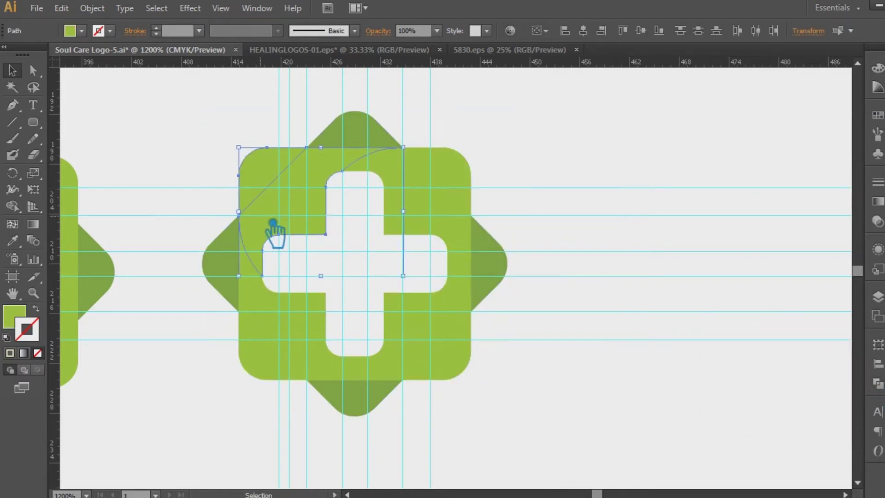
click(547, 158)
click(278, 173)
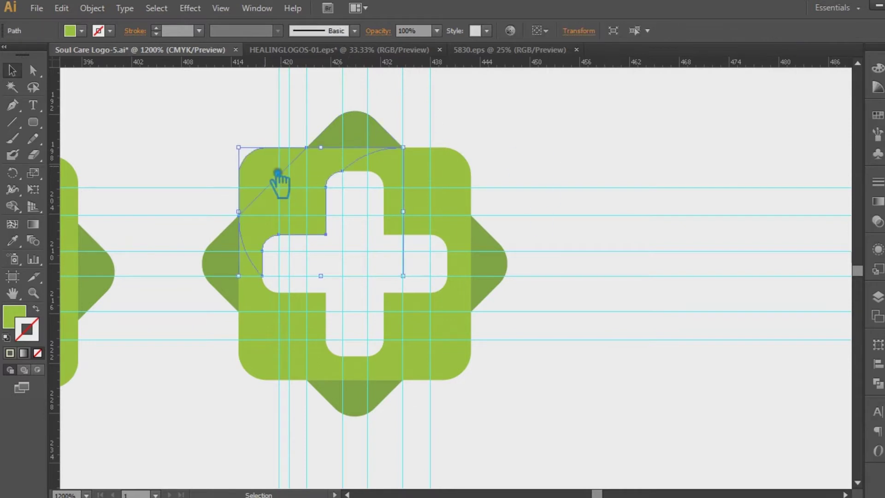
shift+click(272, 237)
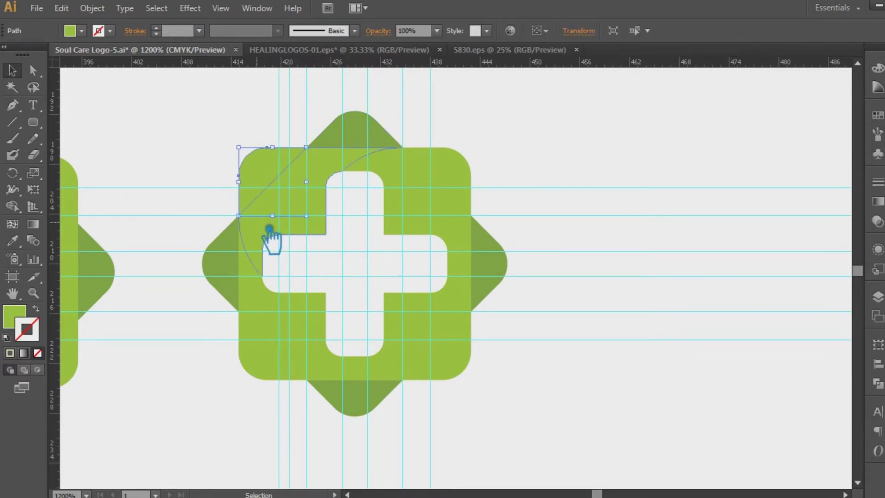
shift+click(308, 212)
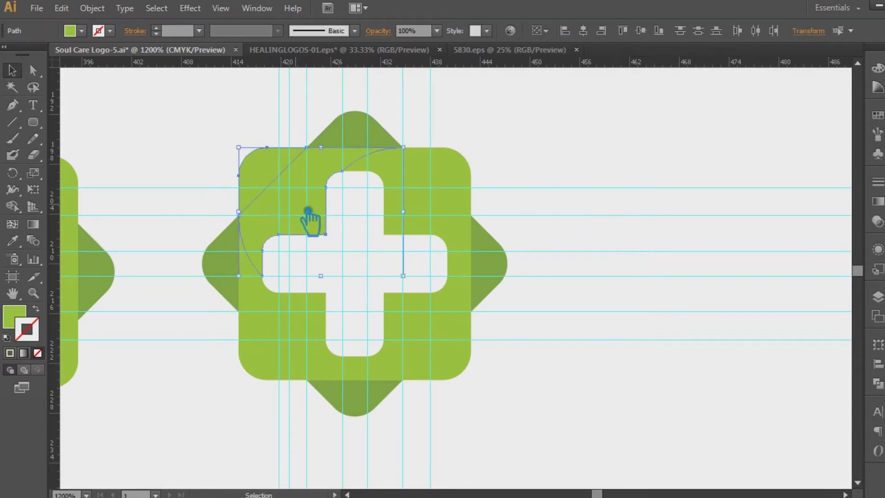
click(878, 383)
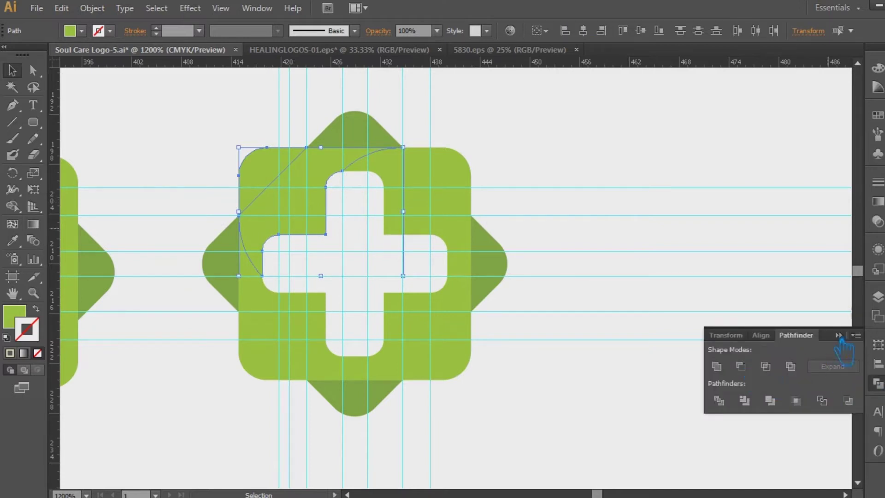
click(633, 223)
Duplicate the divided emblem as a group to the right of the original and hide the copy
drag(589, 228, 567, 238)
scroll(555, 221, down, 5)
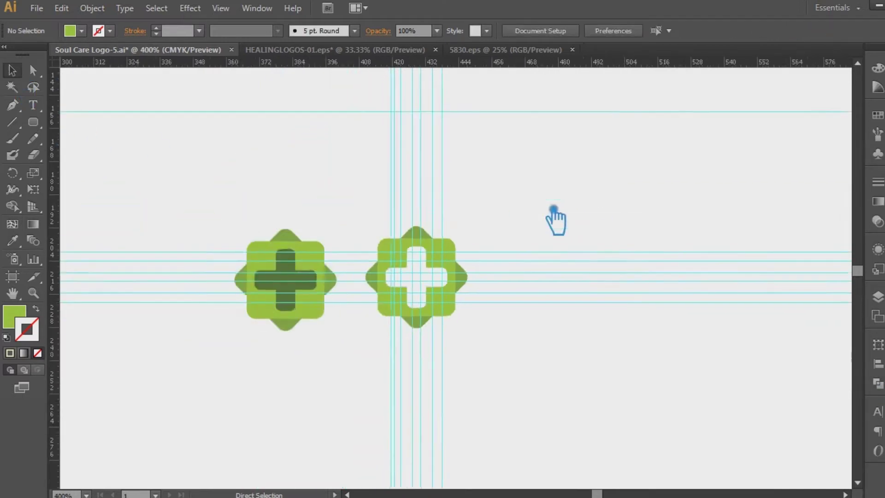
scroll(555, 221, up, 4)
scroll(553, 209, up, 1)
drag(553, 209, 555, 189)
drag(544, 387, 212, 105)
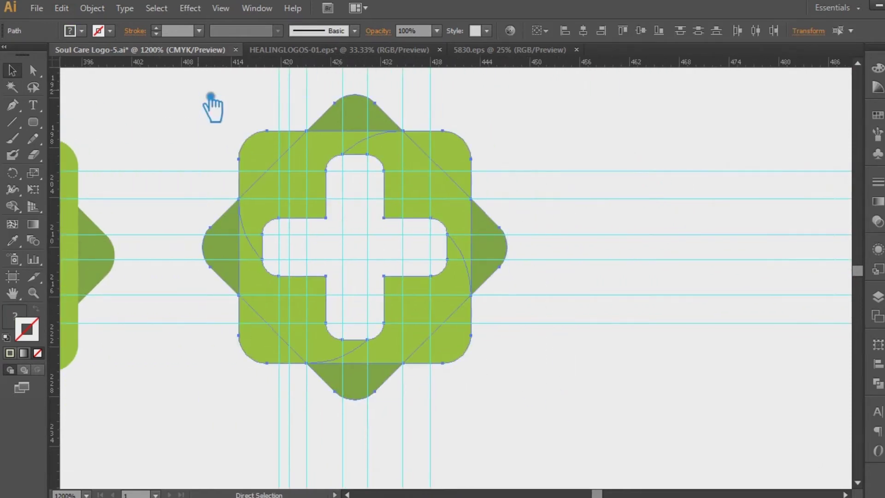
drag(437, 132, 817, 199)
click(573, 189)
click(642, 201)
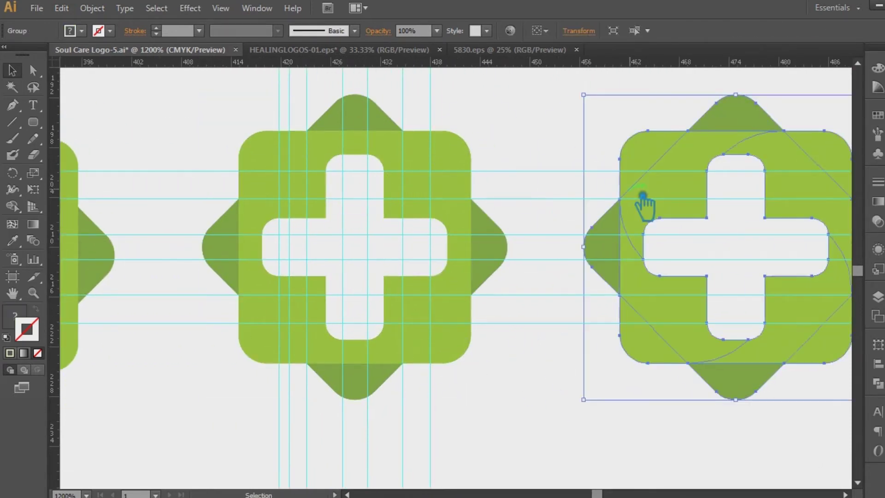
key(ctrl+3)
Ungroup the original emblem into its separate pieces
click(433, 205)
right_click(296, 167)
click(325, 243)
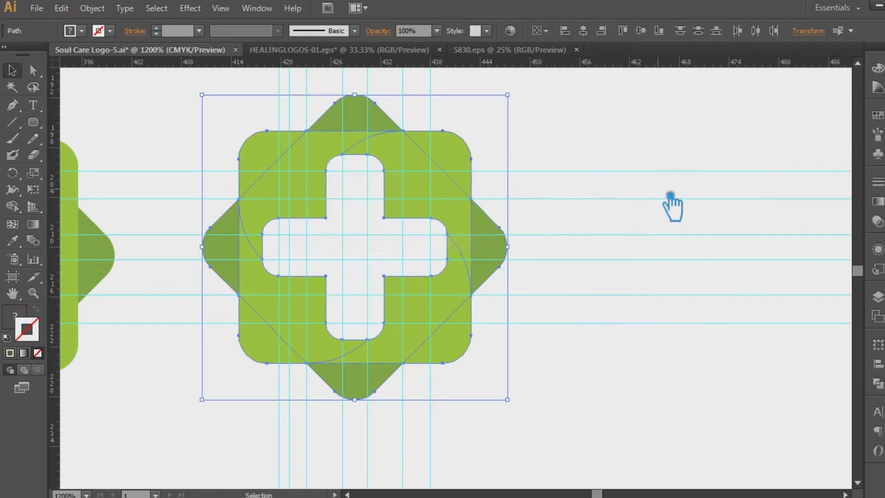
Unite the split pieces at each of the light-green square's four corners with Pathfinder
click(276, 168)
click(877, 382)
click(593, 325)
click(271, 362)
click(877, 383)
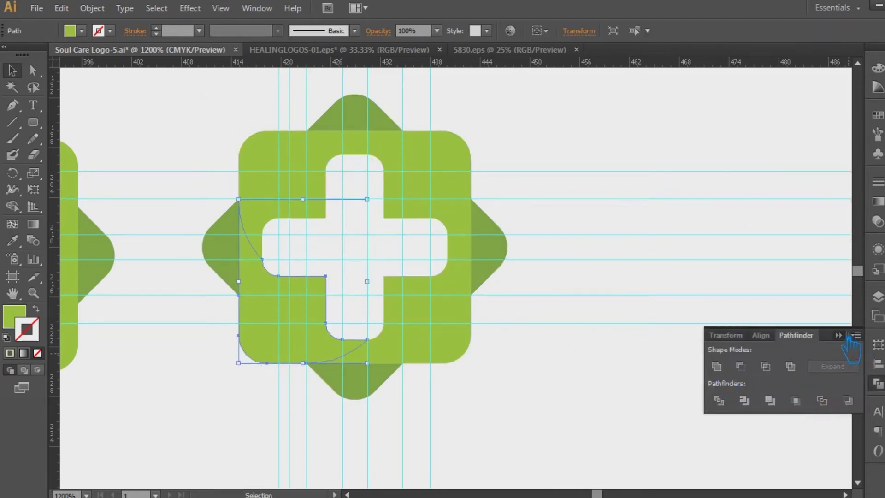
click(758, 304)
click(396, 355)
click(876, 382)
click(645, 239)
click(437, 188)
click(681, 282)
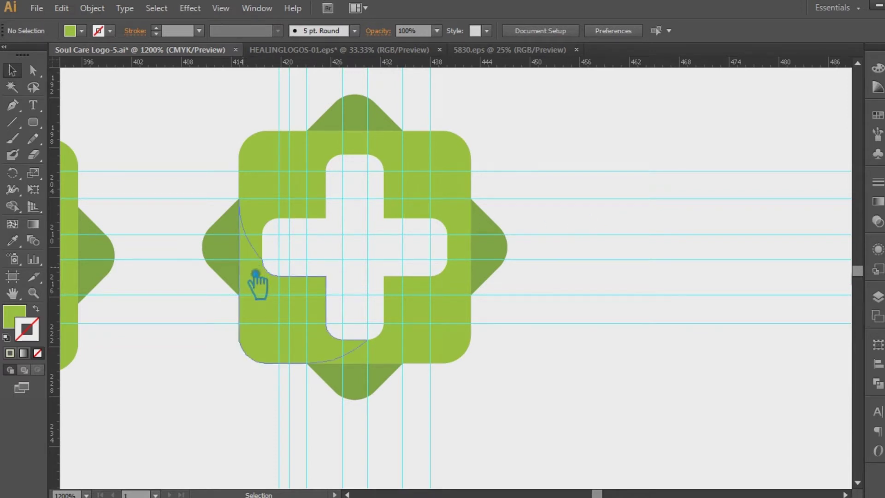
click(345, 339)
click(628, 335)
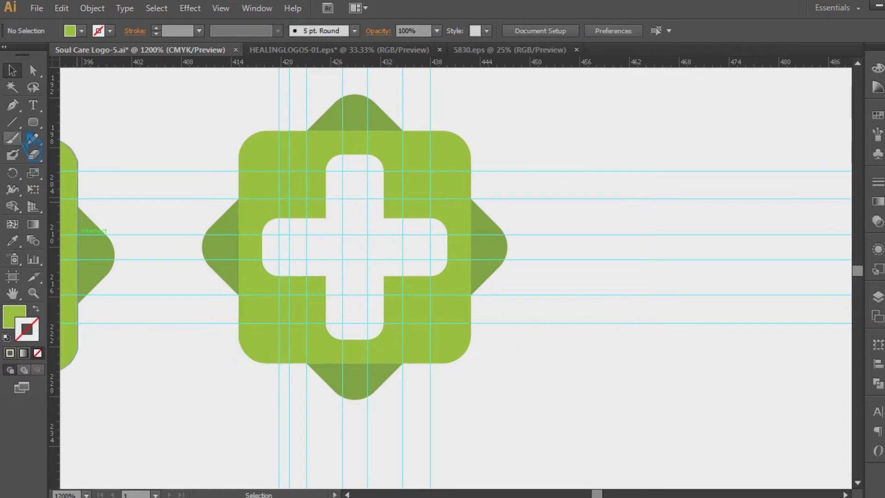
Draw a curve from the left side of the cutout's bottom arm to the lower crossing on the square's left edge
key(p)
click(339, 331)
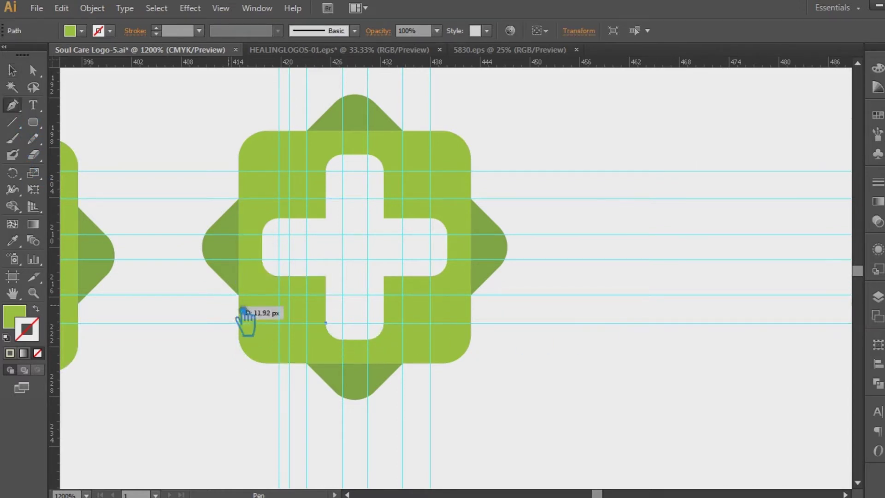
drag(238, 293, 210, 266)
Give the new curve no fill and a pale green 0.25 pt stroke
click(29, 331)
click(12, 315)
click(38, 352)
click(30, 329)
click(12, 71)
click(67, 104)
click(285, 321)
click(199, 30)
click(217, 46)
click(616, 340)
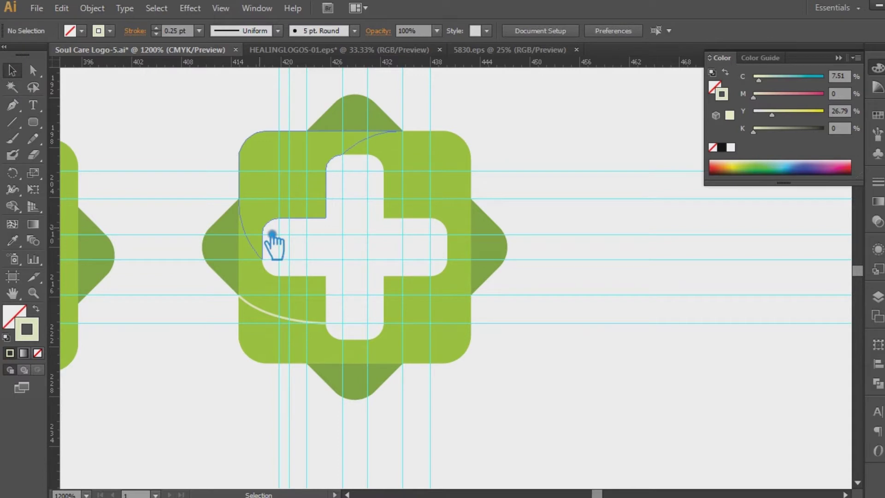
Draw a curve from the lower side of the cutout's right arm to the right crossing on the square's bottom edge
key(p)
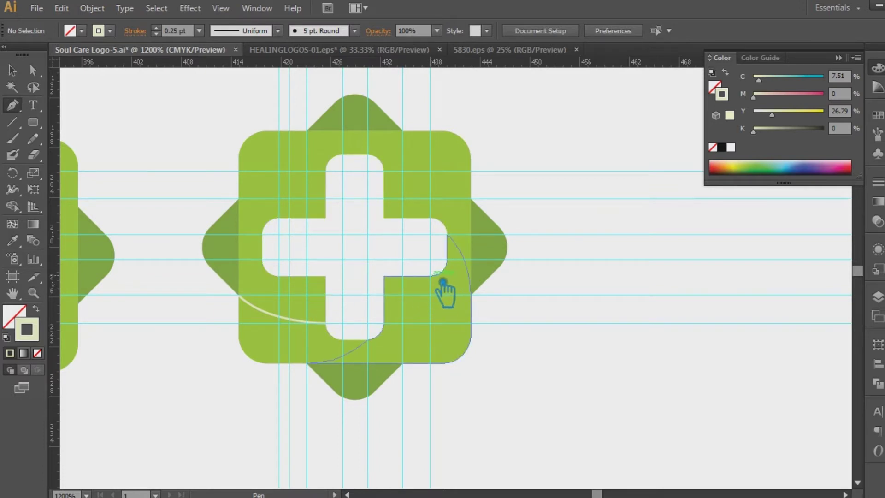
click(430, 276)
drag(431, 362, 375, 391)
key(ctrl+z)
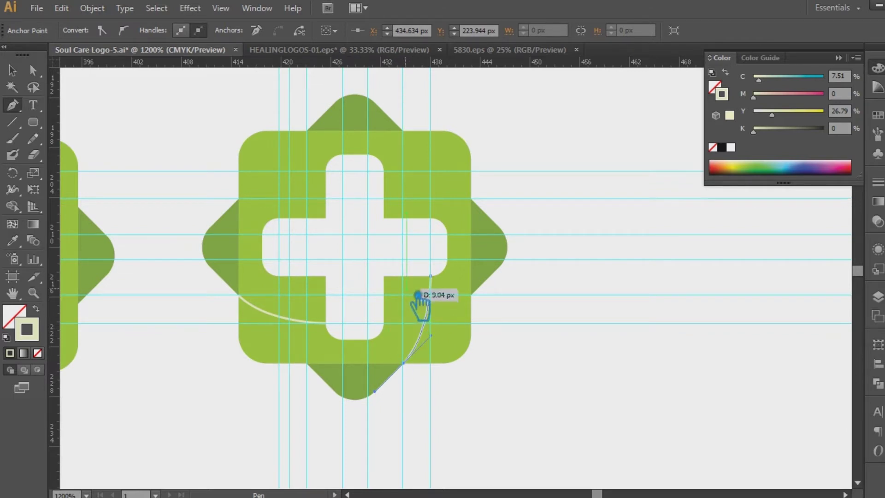
click(12, 70)
click(581, 336)
Draw a curve from the right side of the cutout's top arm to the upper crossing on the square's right edge
key(ctrl+plus)
drag(329, 366, 353, 362)
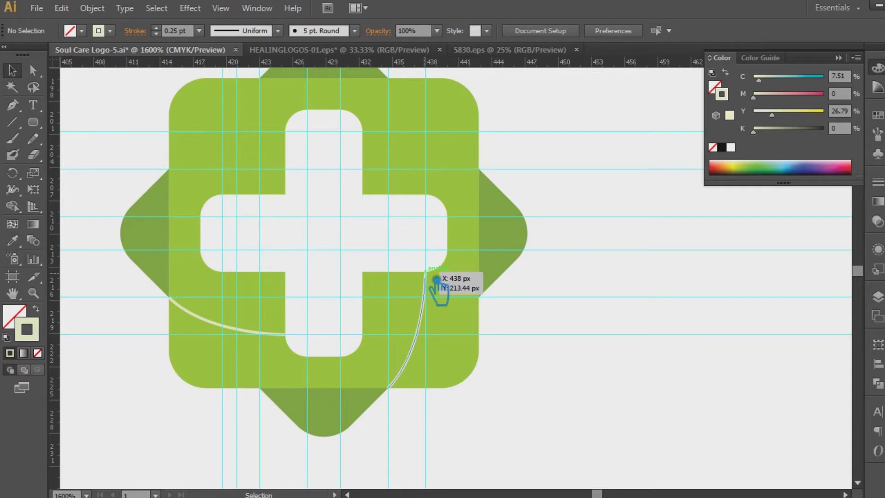
drag(436, 279, 437, 281)
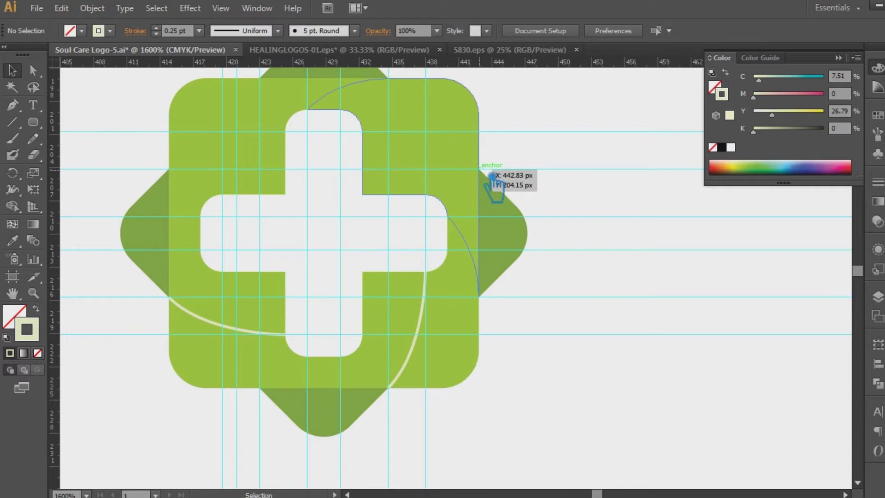
click(14, 106)
click(362, 131)
drag(479, 168, 529, 209)
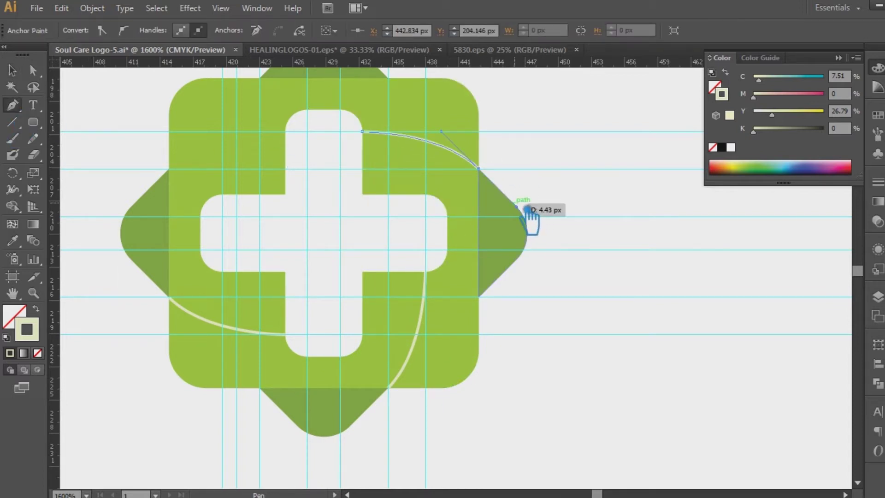
Draw a curve from the upper side of the cutout's left arm to the left crossing on the square's top edge
scroll(348, 223, up, 3)
scroll(347, 223, left, 2)
key(v)
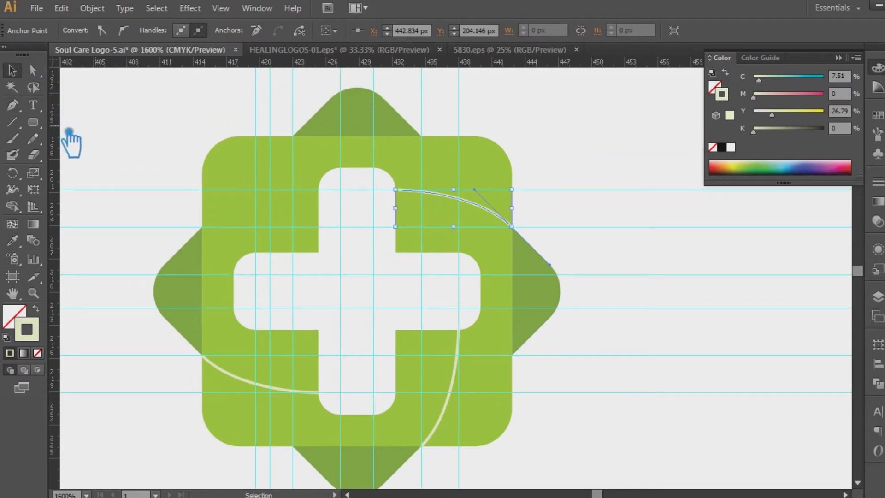
key(p)
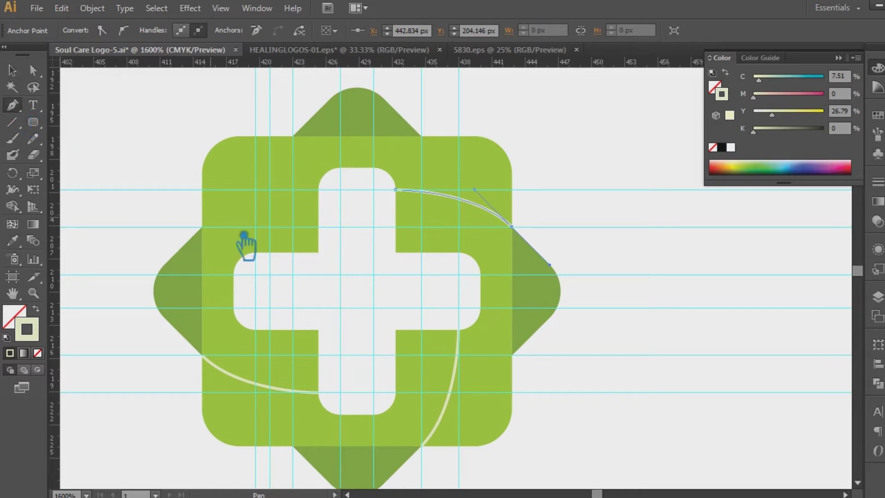
drag(292, 137, 331, 99)
Group the four new curves and remove their stroke color
click(12, 70)
shift+click(498, 215)
shift+click(457, 369)
shift+click(285, 390)
key(ctrl+g)
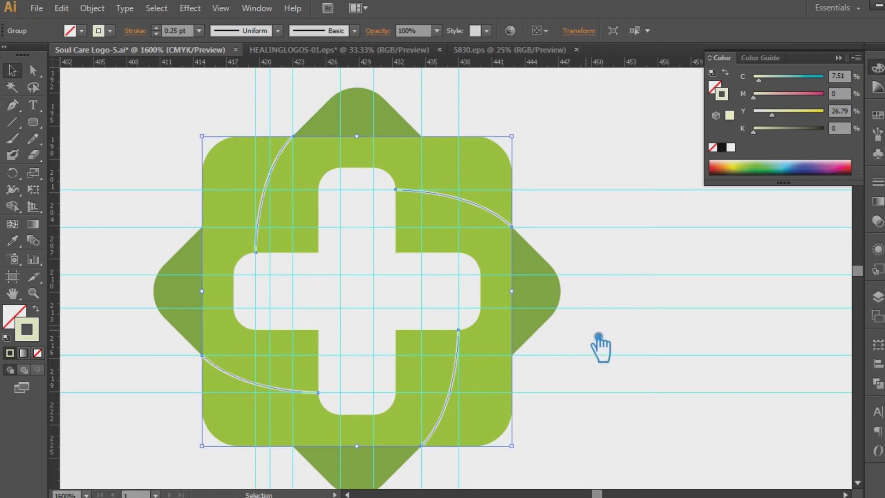
click(37, 353)
click(590, 436)
Divide the emblem along the four new curves with Pathfinder and ungroup the result
key(ctrl+a)
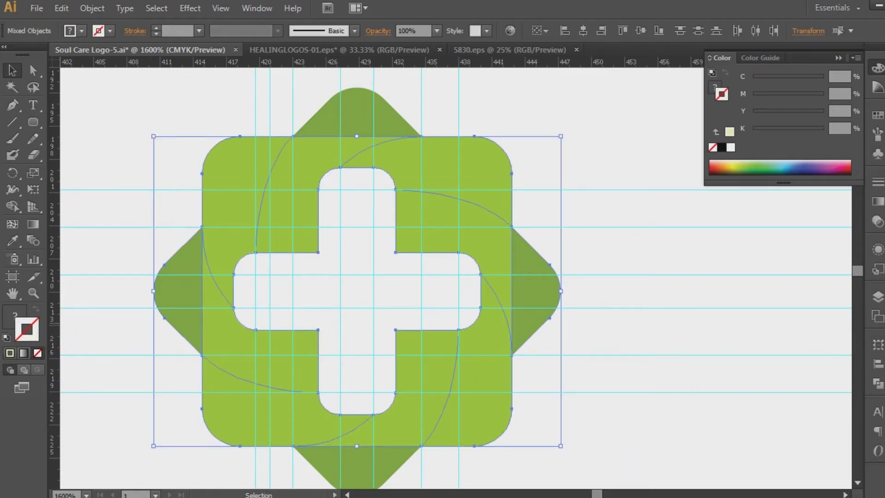
click(878, 383)
click(732, 402)
right_click(434, 181)
click(472, 261)
click(682, 232)
Show the hidden emblem copy and remove it from the artwork
drag(663, 319, 629, 302)
key(ctrl+minus)
key(ctrl+alt+3)
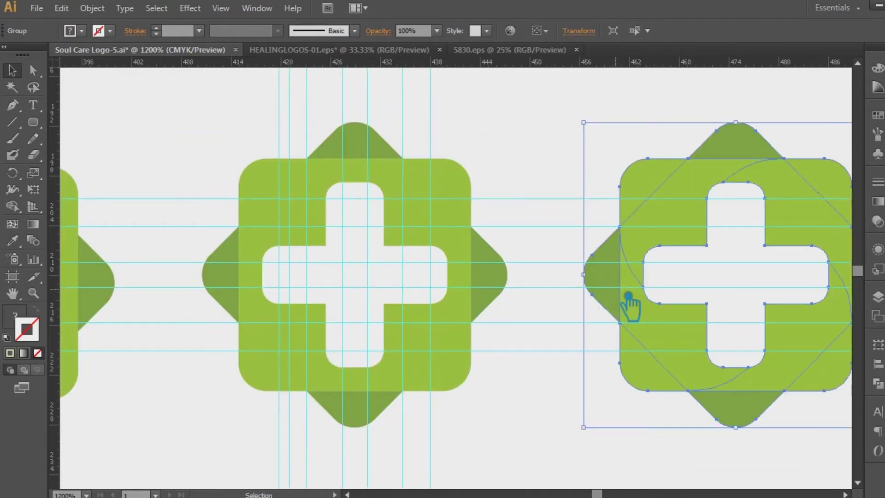
key(ctrl+minus)
key(ctrl+plus)
drag(725, 272, 410, 212)
drag(829, 392, 502, 227)
click(565, 391)
Duplicate the newly divided emblem to the right of the original and delete the copy
drag(537, 394, 155, 121)
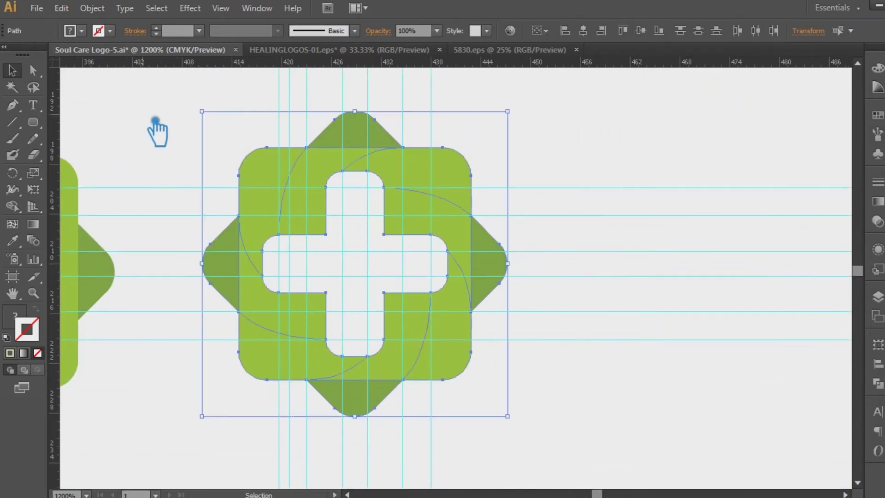
click(166, 122)
drag(438, 217, 776, 217)
click(529, 382)
drag(529, 382, 375, 379)
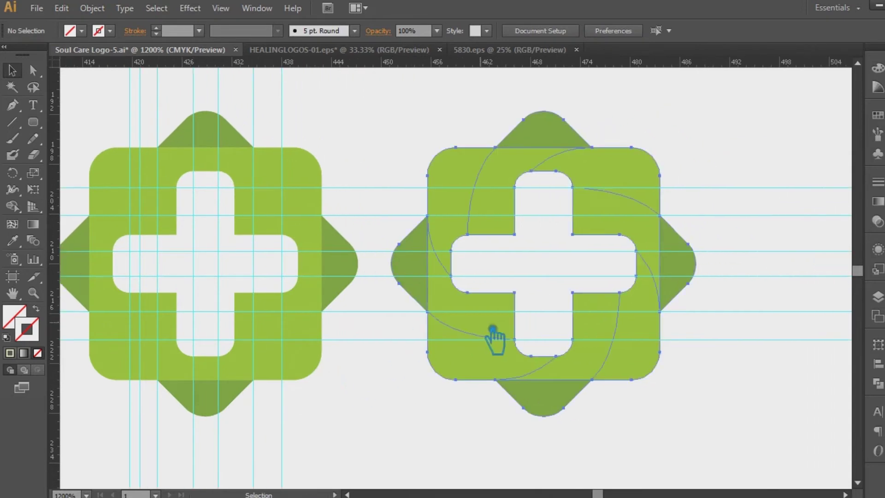
click(500, 323)
key(Delete)
drag(474, 356, 636, 355)
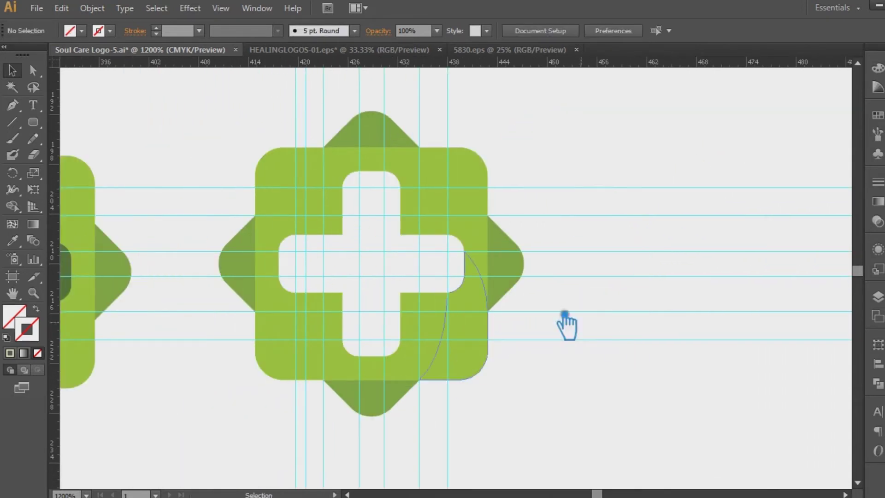
Ungroup the emblem and unite its bottom triangle with the adjoining curved band using Pathfinder
right_click(427, 210)
click(474, 290)
click(418, 189)
click(300, 283)
click(403, 381)
click(392, 404)
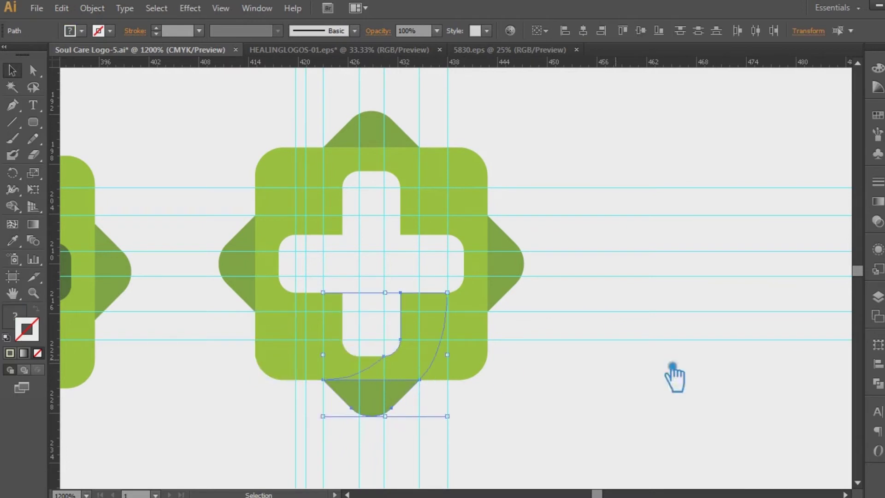
click(877, 383)
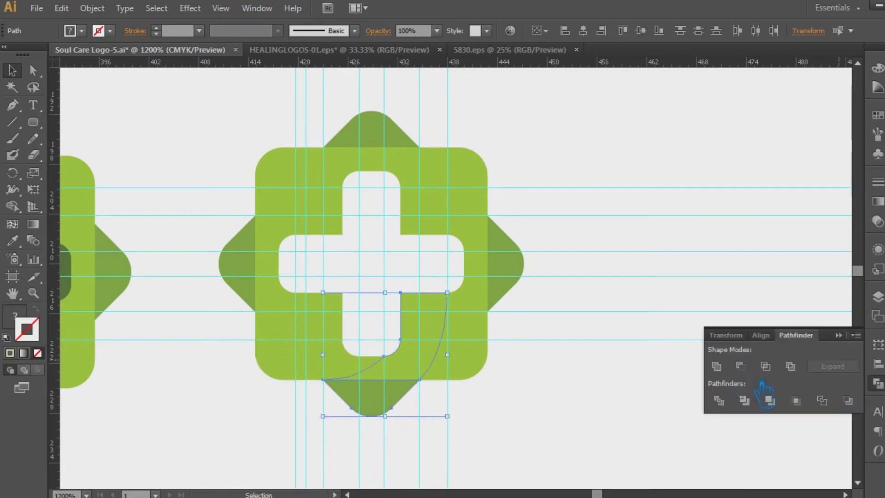
click(731, 366)
Unite the right triangle with its adjoining curved band and recolor the shape with the top triangle's dark green
click(489, 277)
shift+click(493, 253)
click(731, 368)
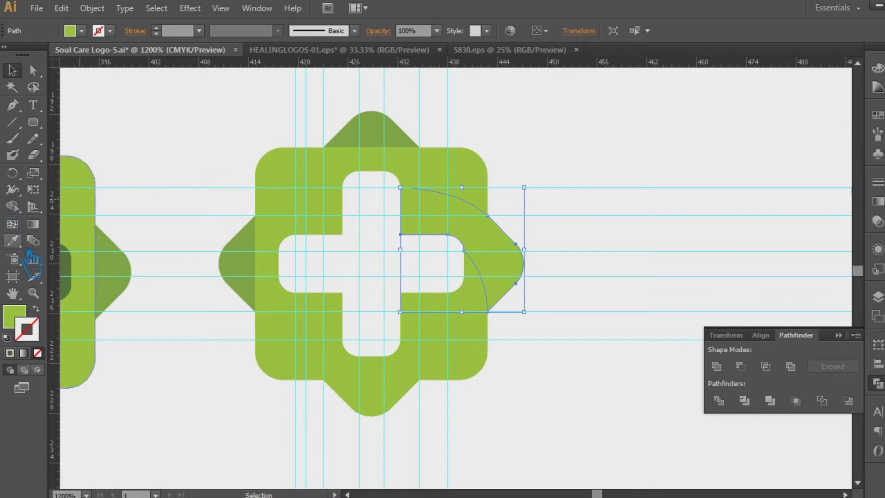
click(13, 242)
click(364, 139)
Recolor the united bottom band with the right band's dark green using the Eyedropper
click(13, 71)
click(361, 389)
click(13, 241)
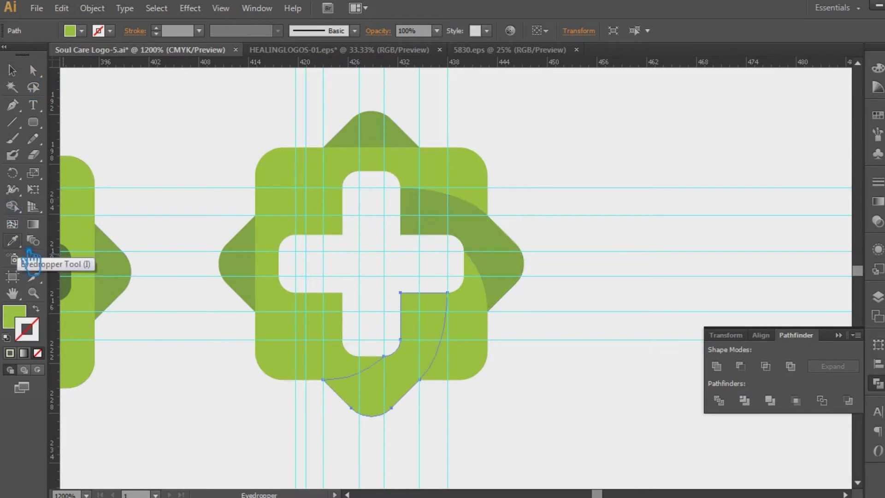
click(479, 248)
key(v)
Unite the top triangle with its adjoining curved band and recolor the shape with the right band's dark green
click(370, 129)
shift+click(336, 188)
click(716, 366)
click(13, 241)
click(510, 248)
key(v)
Recolor the left triangle and its adjoining curved band with the right band's dark green and unite them
click(230, 262)
shift+click(258, 290)
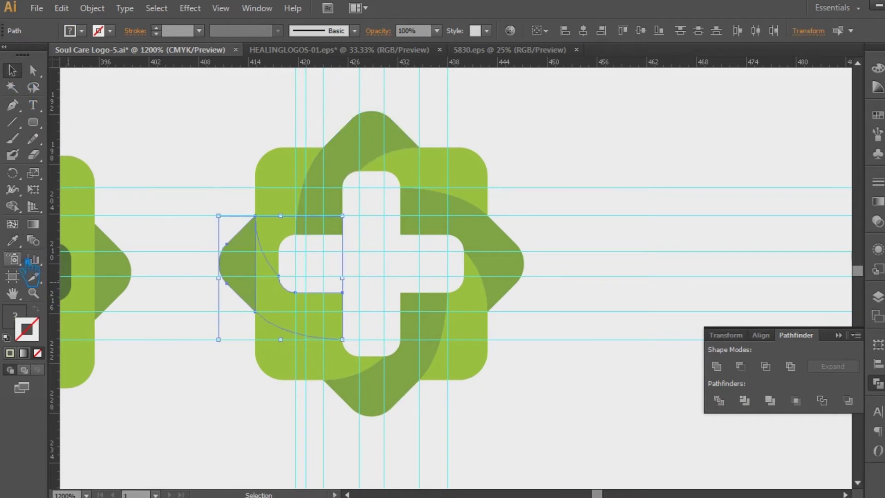
click(13, 242)
click(507, 258)
click(717, 365)
click(878, 383)
key(v)
click(638, 254)
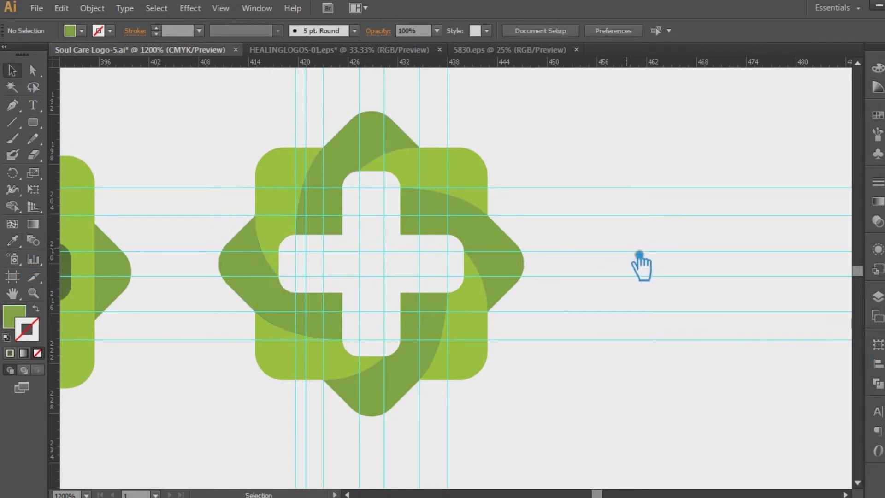
click(289, 168)
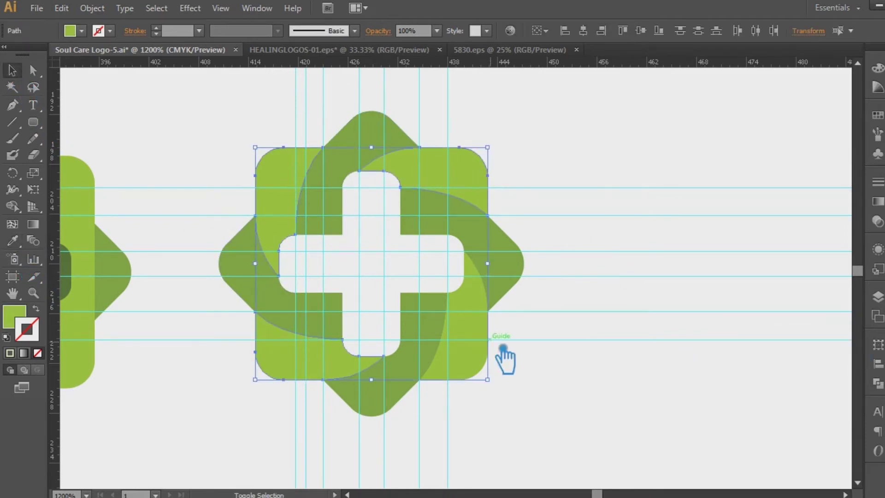
click(616, 268)
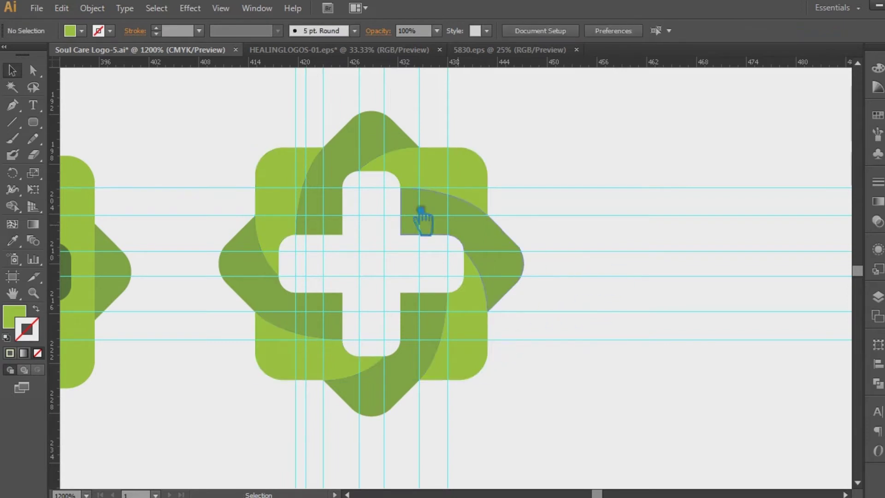
Draw a small dark green square to the right of the emblem and duplicate it downward into a column of four swatches
click(365, 158)
click(639, 236)
drag(589, 256, 505, 239)
mouse_move(32, 122)
mouse_down()
mouse_move(83, 135)
mouse_move(73, 121)
mouse_up()
mouse_move(576, 128)
mouse_down()
mouse_move(617, 166)
mouse_move(619, 229)
mouse_up()
key(v)
key(ctrl+d)
key(ctrl+d)
click(711, 233)
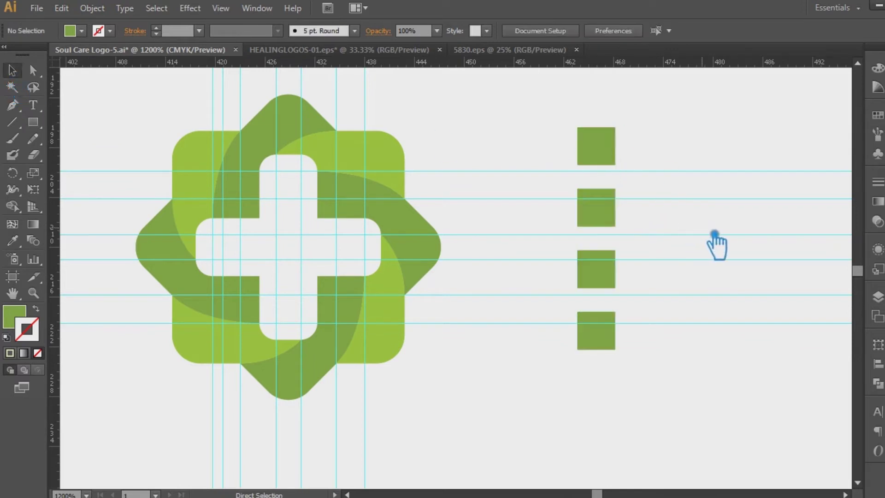
Recolor the emblem's top-left light green shape to a yellower green, about C 34, M 0, Y 100, K 0
click(195, 164)
right_click(188, 159)
click(240, 240)
click(239, 242)
click(218, 170)
click(14, 317)
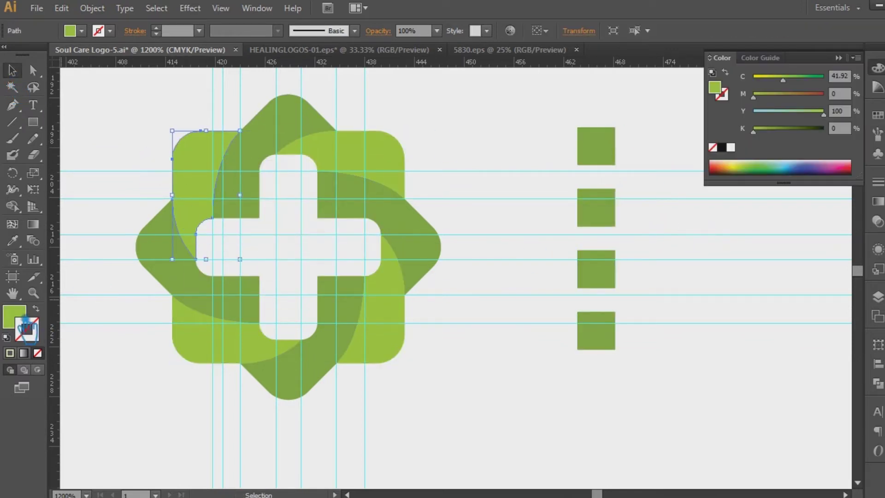
double_click(13, 317)
click(617, 212)
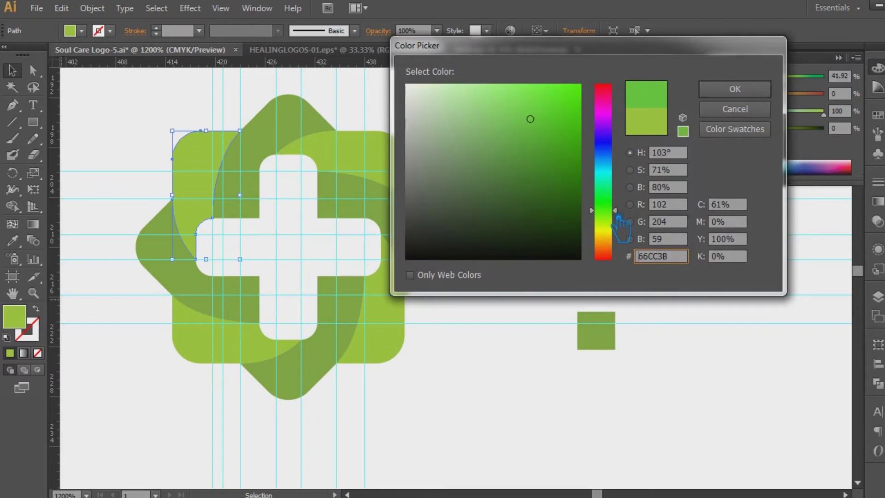
drag(625, 214, 617, 226)
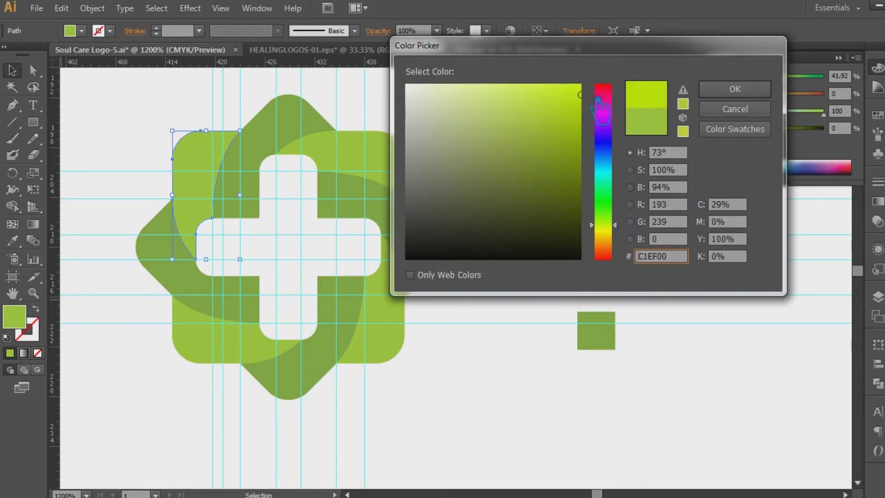
key(Return)
Fill the upper two square swatches with the yellow-green of the emblem's top-left shape using the Eyedropper
click(628, 212)
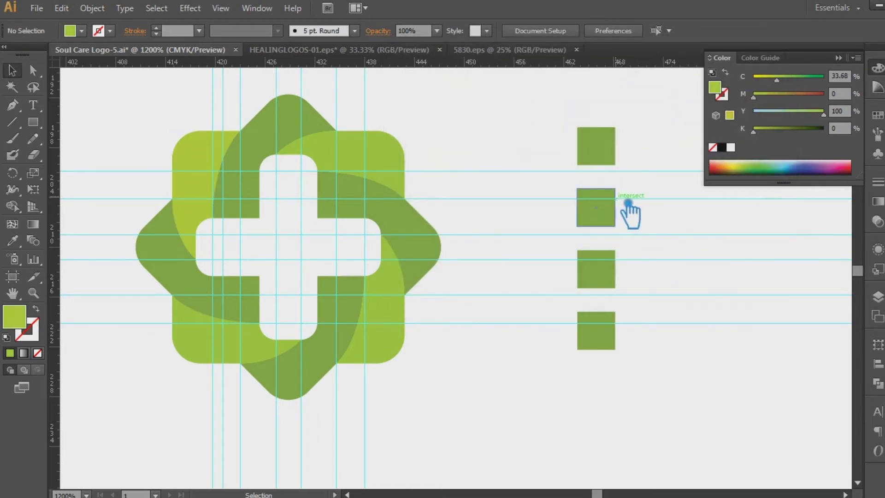
click(599, 148)
key(i)
click(131, 213)
key(v)
click(613, 215)
double_click(715, 86)
key(Escape)
key(i)
click(438, 213)
Recolor the top swatch to a brighter yellow-green, about C 30, M 0, Y 100, K 0
double_click(16, 316)
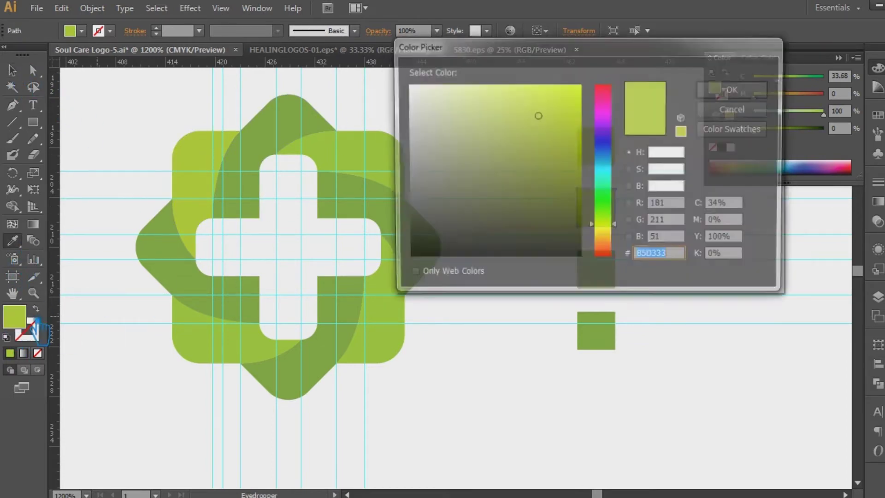
click(774, 91)
click(595, 143)
double_click(17, 319)
click(579, 137)
drag(599, 145, 597, 111)
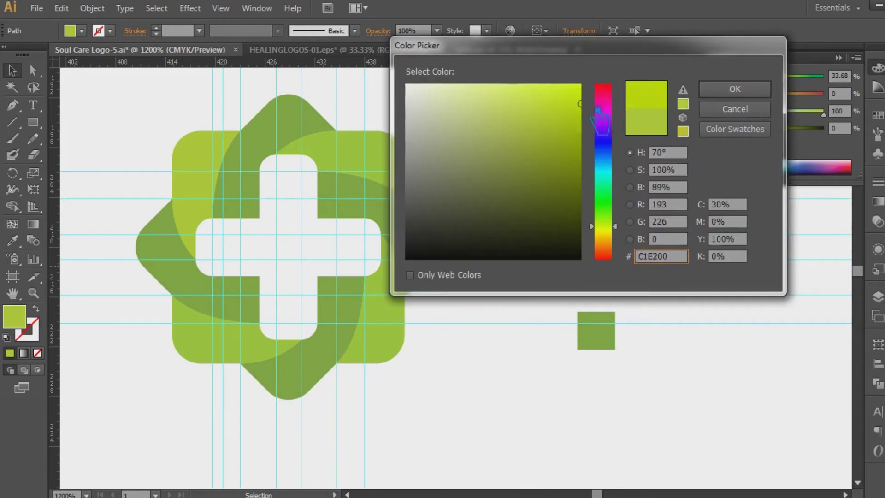
click(742, 91)
Recolor the second swatch to a medium green, about C 67, M 10, Y 100, K 1
click(611, 216)
click(17, 245)
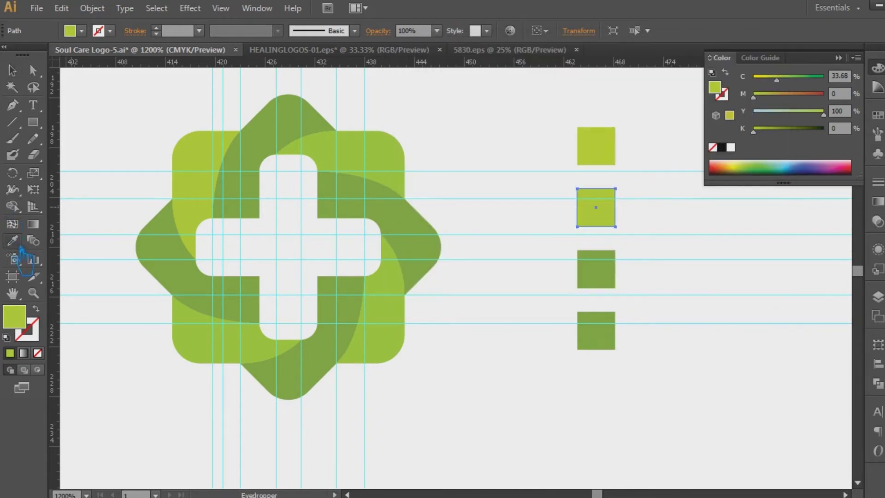
double_click(15, 317)
text(C1E200)
key(Tab)
drag(626, 227, 627, 218)
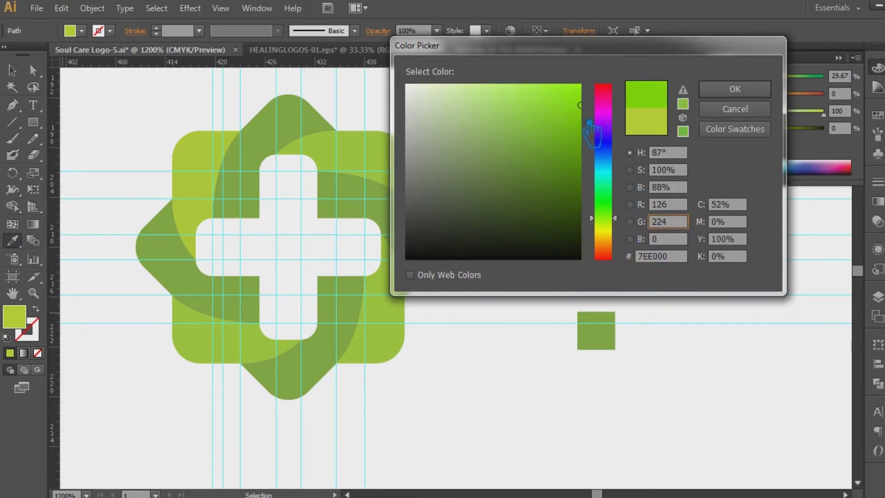
click(735, 89)
key(v)
Sample the second swatch's green onto the third swatch and lighten it to about C 56, M 0, Y 100, K 0
click(604, 276)
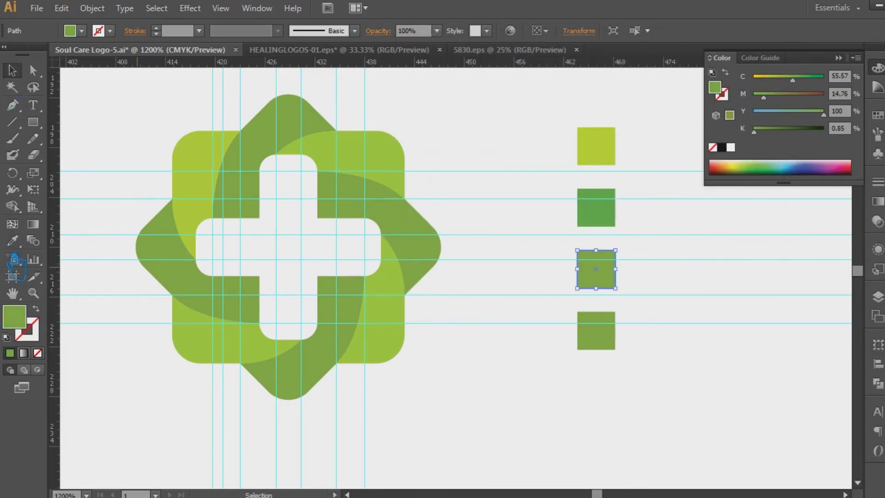
click(599, 207)
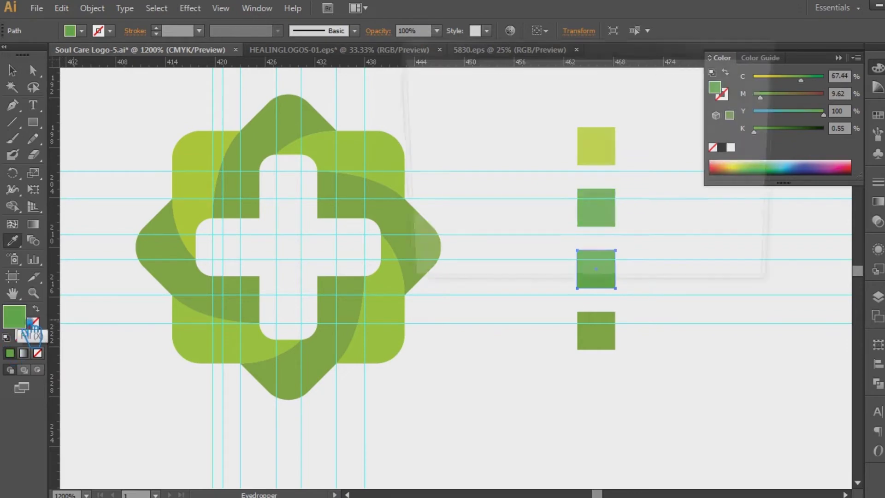
double_click(29, 329)
drag(591, 156, 576, 118)
click(734, 89)
Sample the third swatch's color onto the bottom swatch and darken it to C 78, M 33, Y 100, K 22
key(v)
click(610, 337)
key(i)
click(599, 269)
double_click(21, 322)
drag(594, 206, 584, 193)
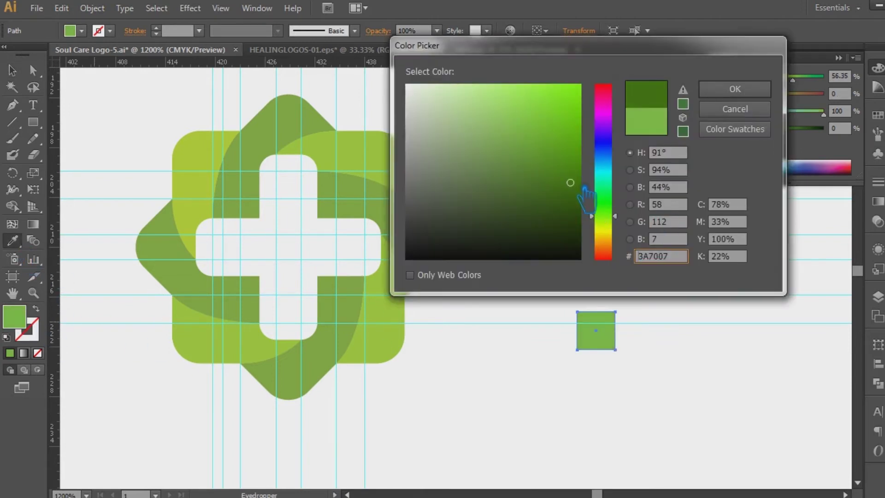
click(754, 89)
key(v)
click(552, 143)
Apply a linear gradient fill to the emblem's top-left shape
click(186, 180)
key(g)
click(878, 202)
click(788, 285)
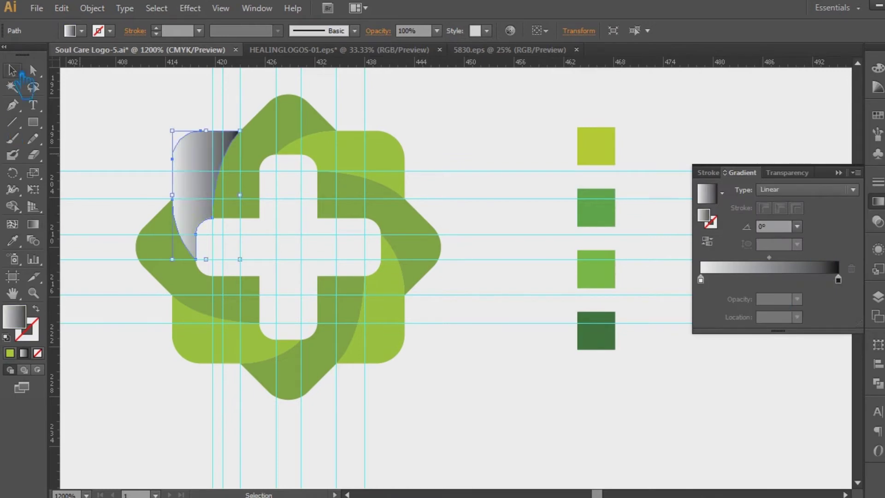
Copy the top swatch's color code and set the start stop of the top-left shape's gradient to BFD72F
click(598, 152)
double_click(705, 214)
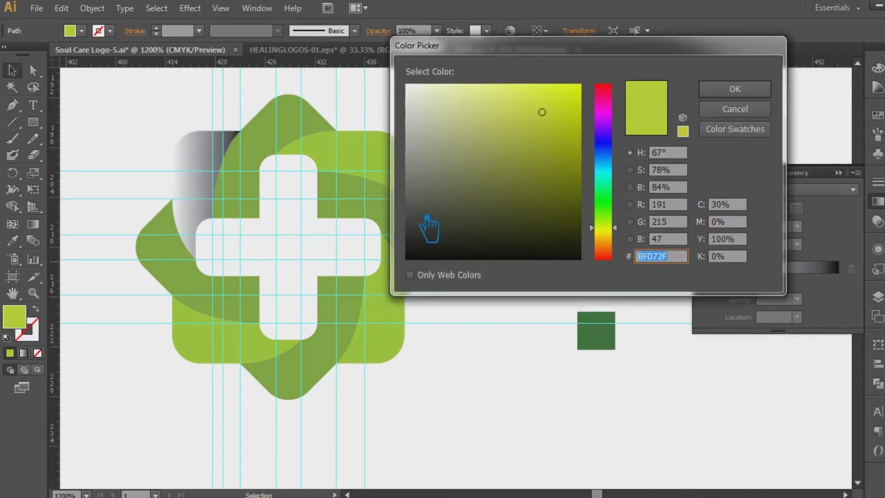
click(753, 90)
click(205, 166)
click(701, 279)
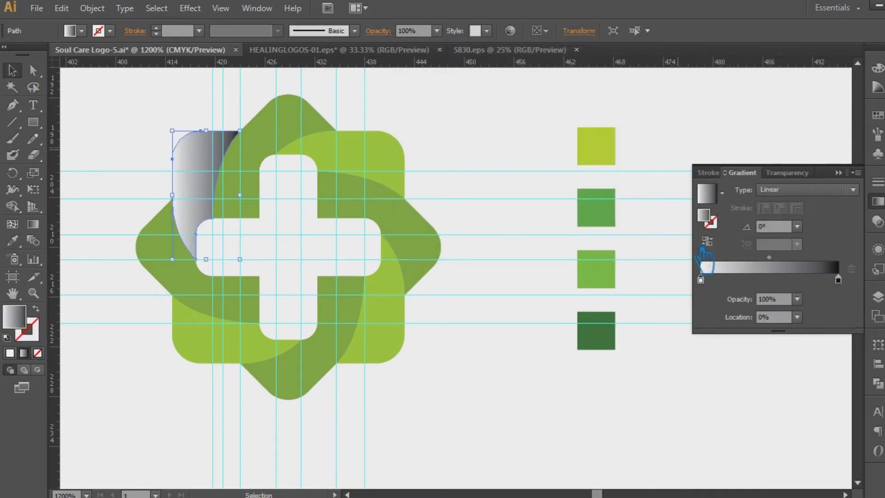
double_click(711, 222)
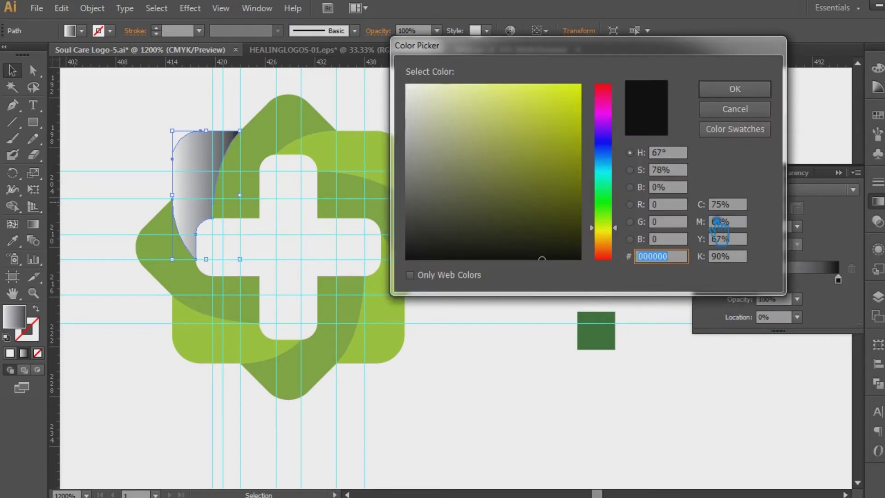
text(BFD72F)
key(Return)
Copy the second swatch's green and apply it to the end stop of the top-left shape's gradient
click(599, 208)
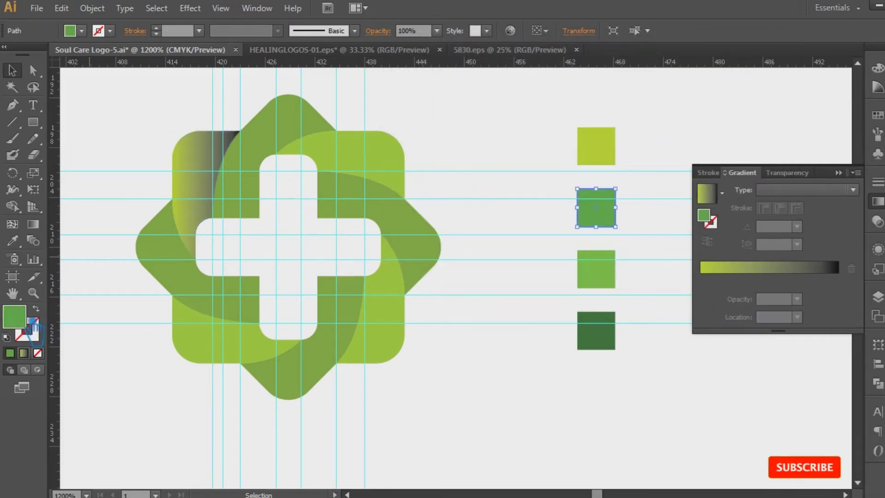
double_click(16, 318)
click(734, 92)
click(202, 170)
click(838, 279)
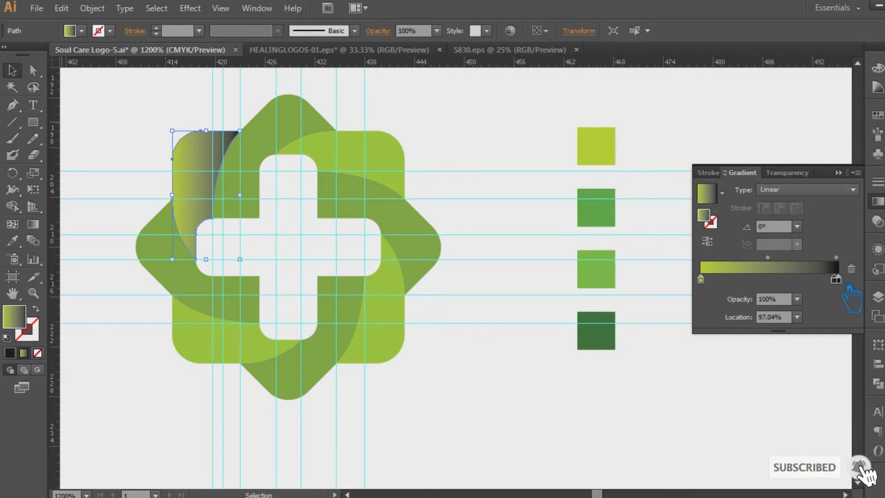
double_click(714, 223)
key(ctrl+v)
click(731, 89)
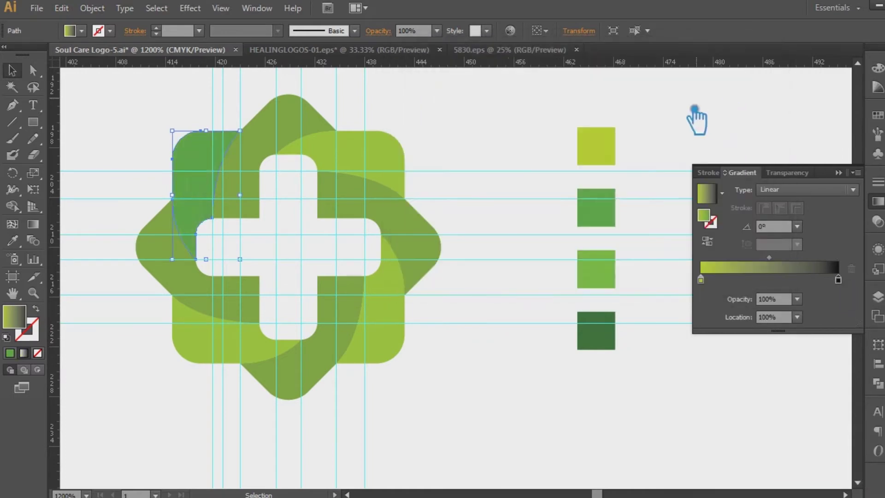
click(494, 139)
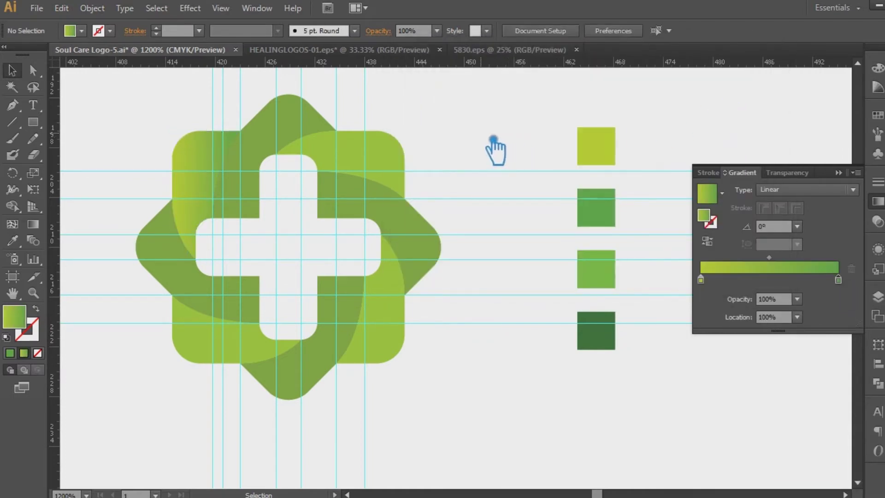
Apply the top-left shape's gradient to the top-right, bottom-right and bottom-left light green shapes using the Eyedropper
click(233, 154)
key(i)
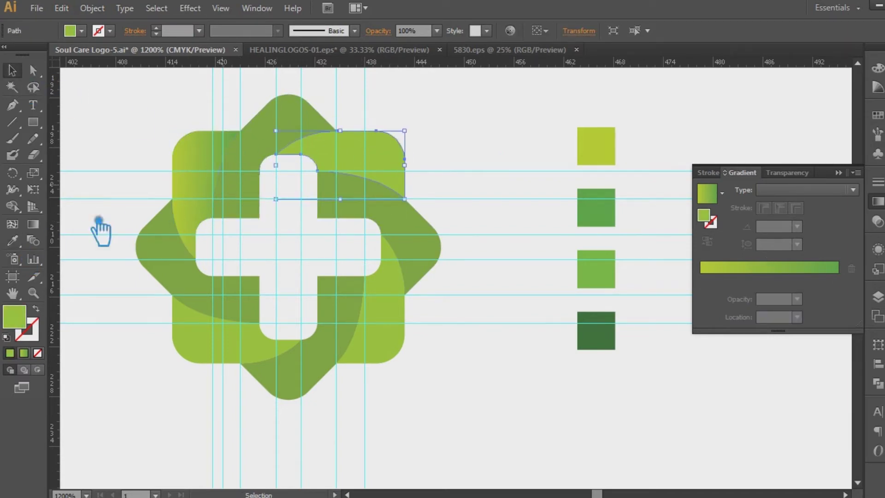
click(208, 181)
key(v)
click(397, 306)
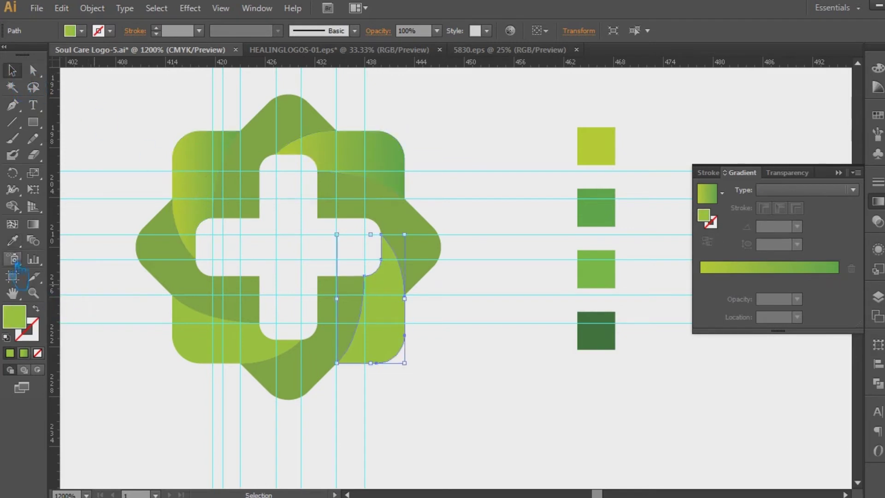
click(197, 187)
click(12, 70)
click(267, 352)
click(13, 240)
click(207, 201)
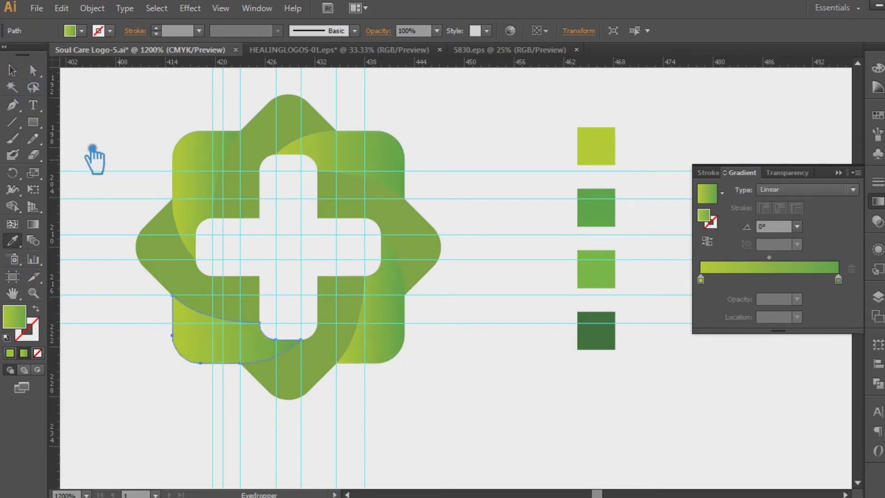
Apply the top-left shape's gradient to the dark green band at the emblem's top
click(13, 70)
click(152, 126)
click(287, 131)
click(13, 241)
click(218, 150)
Copy the third swatch's green and apply it to the start stop of the top band's gradient
click(12, 70)
click(613, 283)
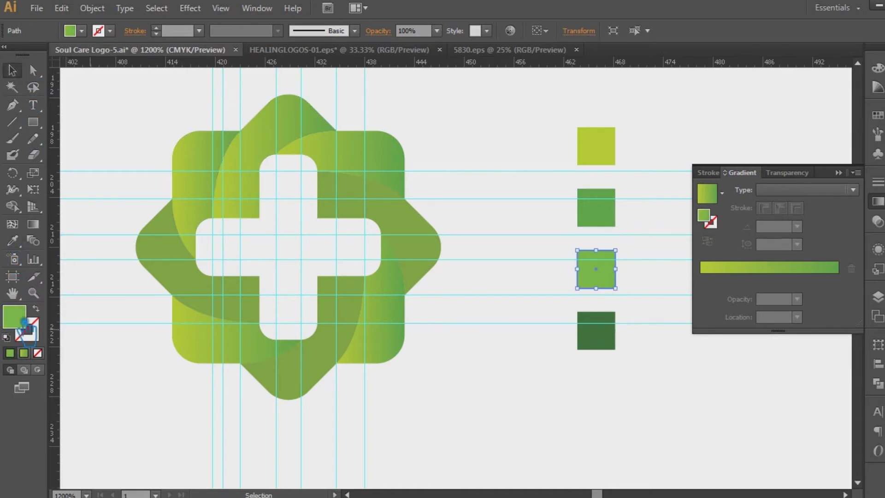
double_click(18, 323)
click(736, 88)
click(254, 174)
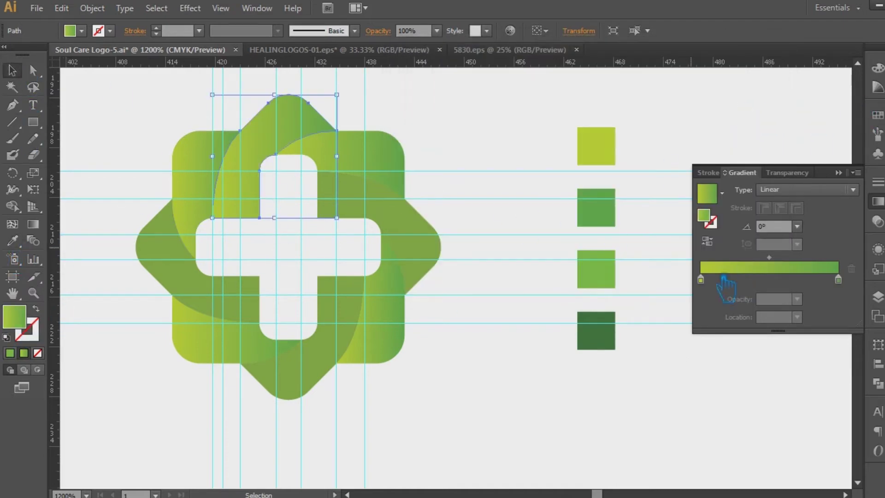
click(700, 280)
double_click(705, 216)
click(727, 109)
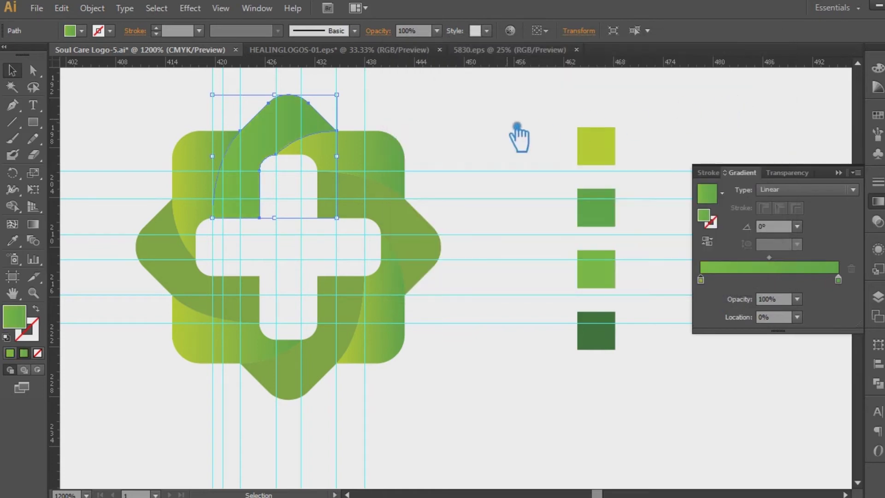
Copy the bottom swatch's dark green 3B7036 and apply it to the end stop of the top band's gradient
click(593, 319)
double_click(20, 323)
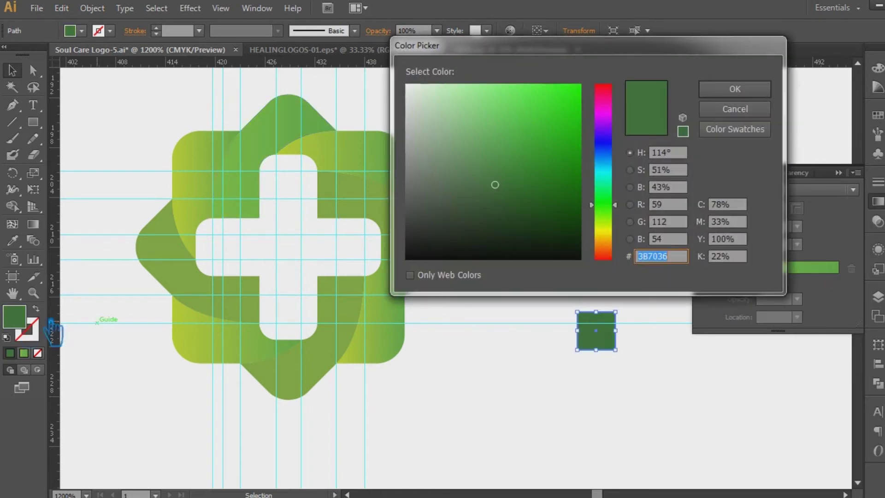
click(731, 110)
click(272, 174)
click(838, 279)
double_click(717, 223)
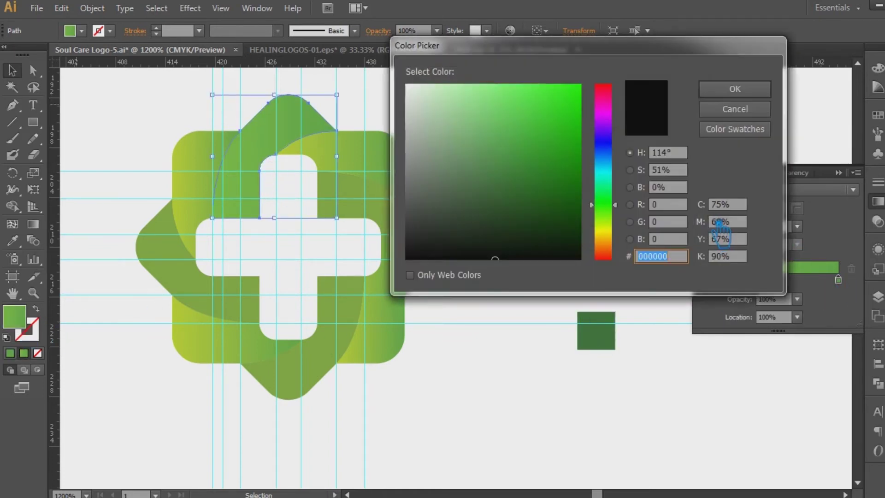
click(733, 88)
click(526, 194)
Redirect the top band's gradient to about -126.8° from tip to lower end, shifting its midpoint and light stop toward the dark end
click(283, 131)
click(32, 224)
drag(348, 166, 293, 167)
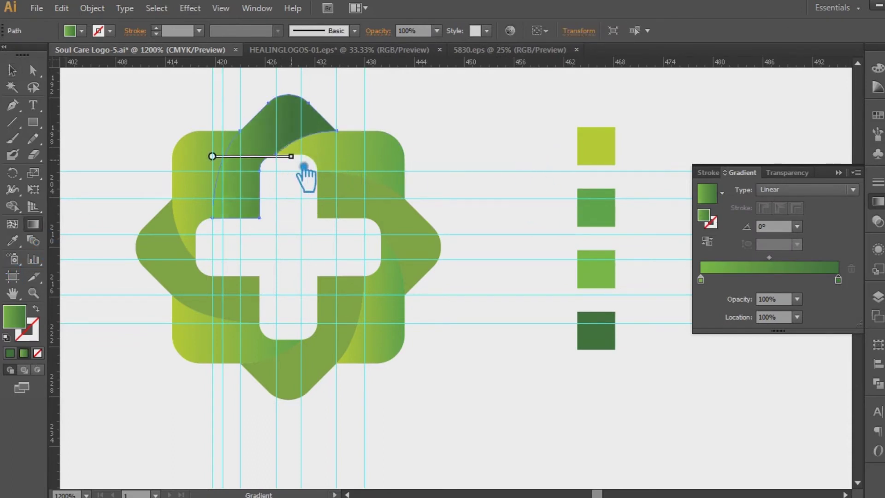
drag(214, 214, 345, 137)
drag(308, 102, 219, 225)
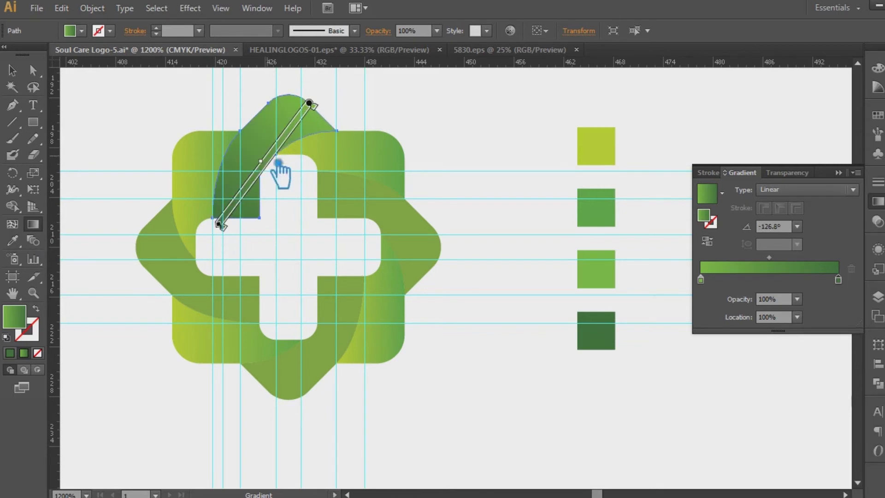
drag(261, 162, 255, 168)
drag(314, 106, 302, 128)
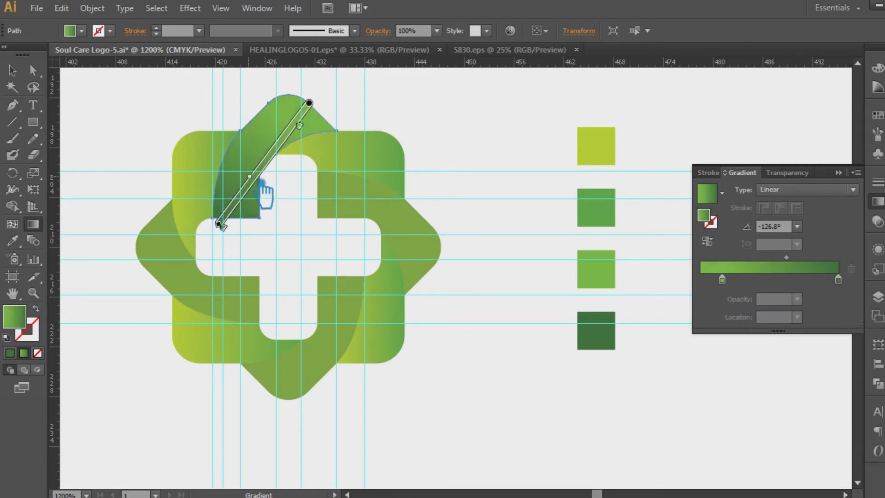
Reverse the top-left shape's gradient and run it upward from the cross edge to the top edge at about 86.9°
key(v)
click(219, 173)
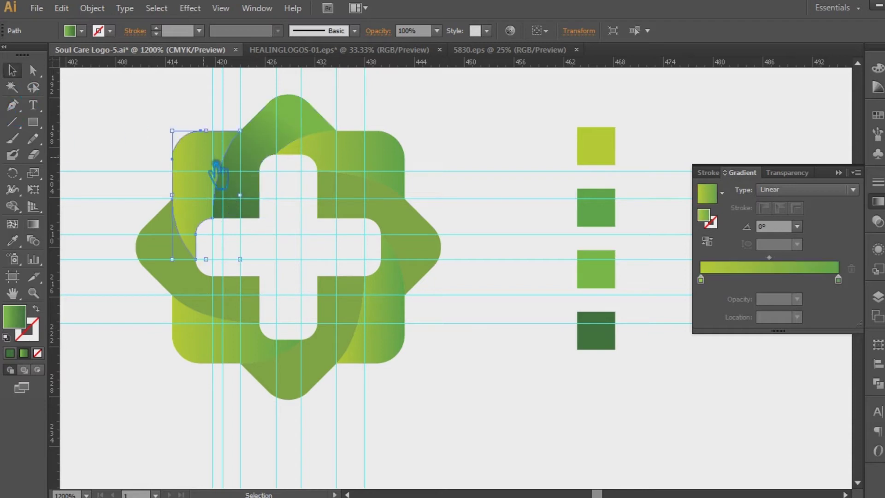
mouse_move(171, 246)
mouse_down()
mouse_move(225, 138)
mouse_move(214, 124)
mouse_up()
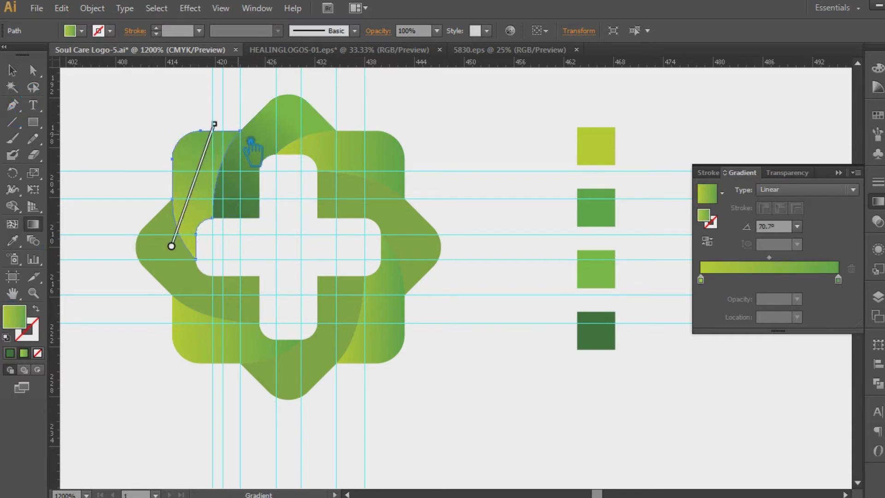
click(707, 241)
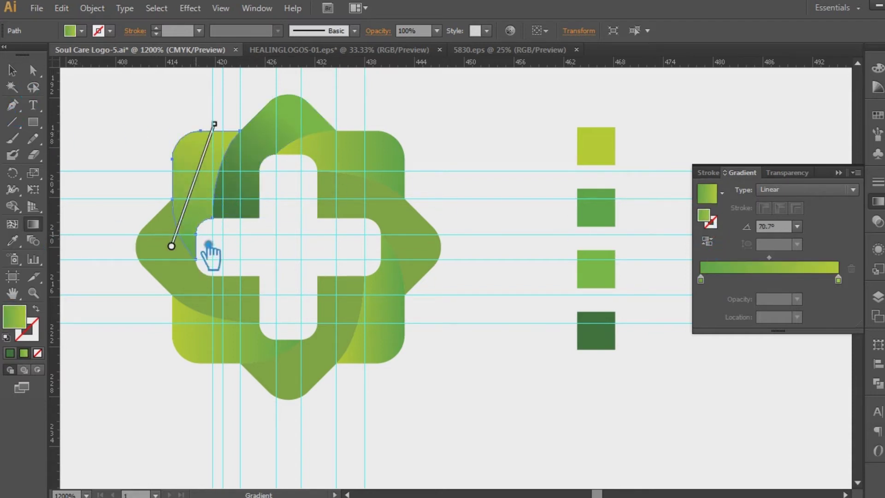
drag(195, 259, 205, 133)
drag(199, 259, 206, 130)
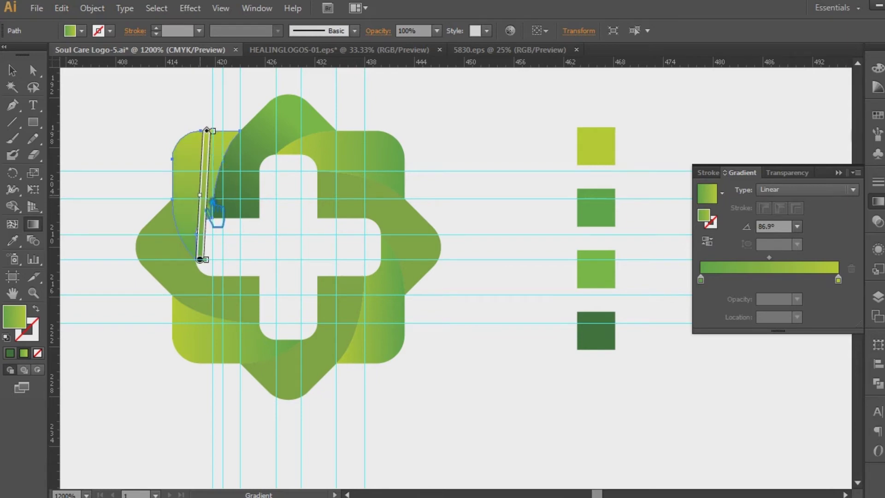
Apply the top band's green gradient to the right band, dark end first, running from the cross's upper arm to the right tip
key(v)
click(424, 110)
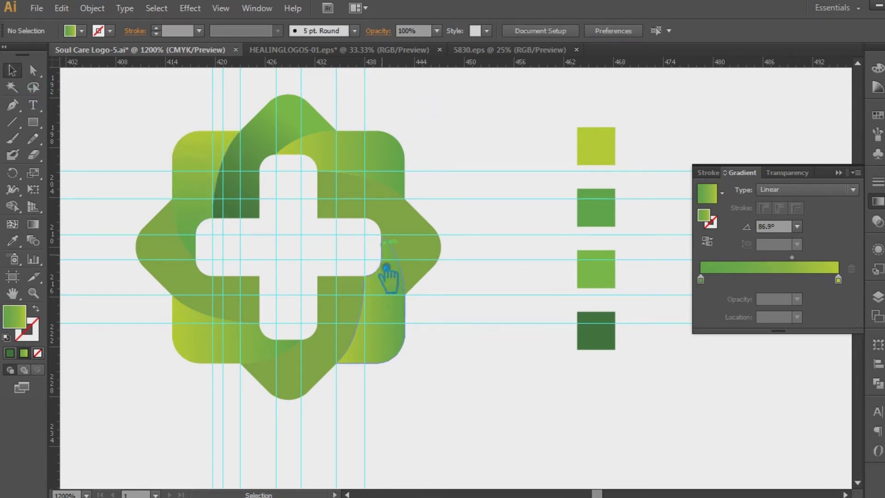
click(410, 230)
key(g)
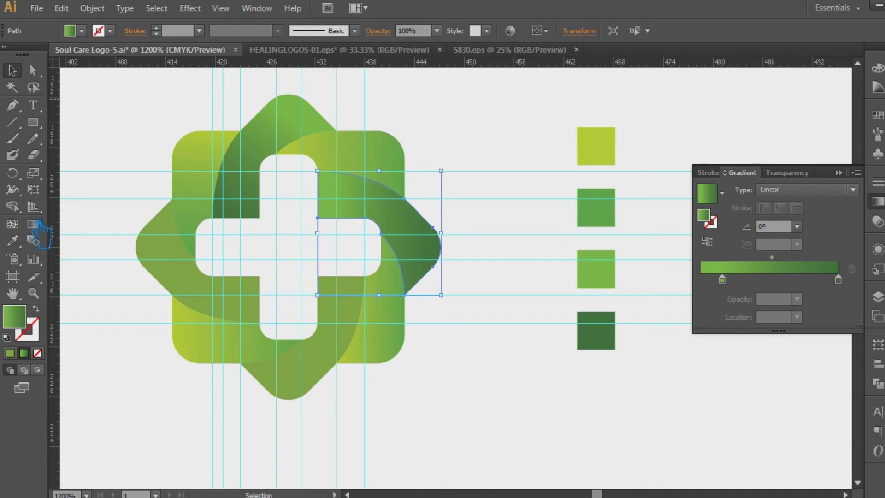
drag(317, 171, 433, 267)
Copy the right band's gradient to the bottom band and run it from the cross's lower-right inner corner to the bottom tip
key(v)
click(336, 368)
key(i)
click(438, 239)
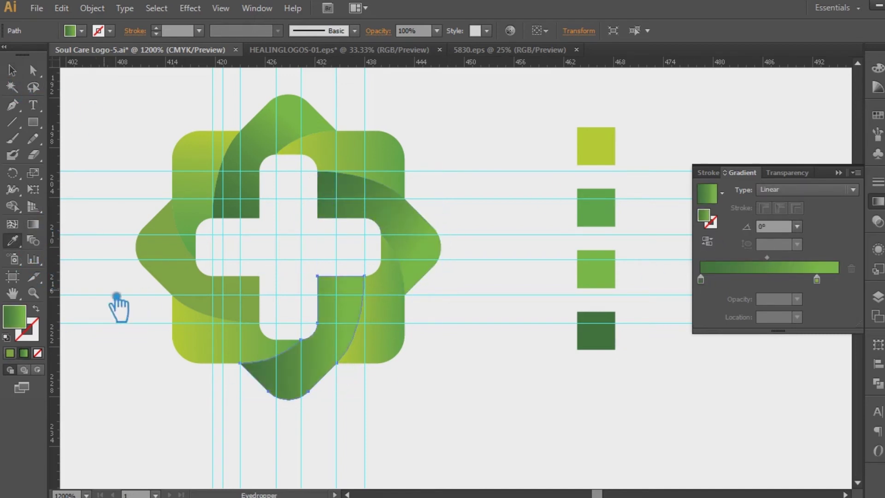
drag(351, 278, 268, 395)
Copy the bottom band's gradient to the left band, angle it about -34.3° from tip to cross, and reverse it
key(v)
click(178, 258)
click(13, 241)
click(332, 396)
key(g)
drag(145, 230, 273, 308)
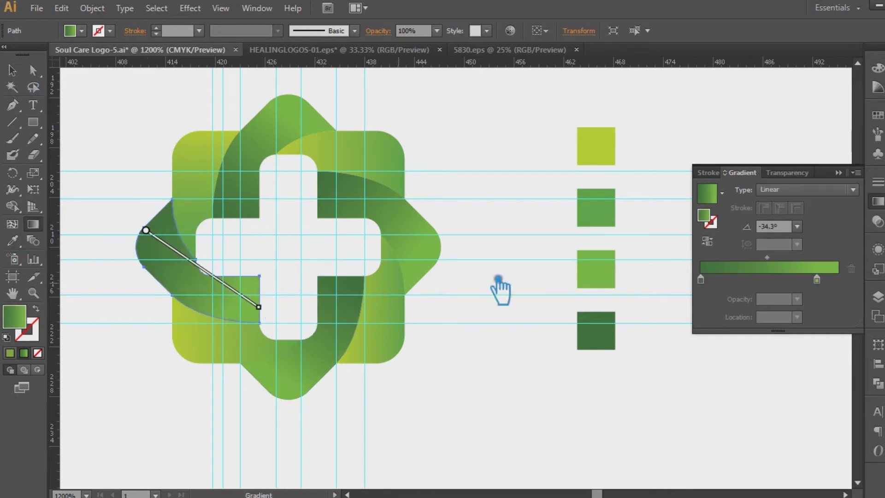
click(706, 241)
Redirect the top-left shape's gradient to about -101.8° from the top edge to the cross, shifting its midpoint and green stop inward
key(v)
click(199, 154)
click(35, 225)
drag(223, 132, 197, 257)
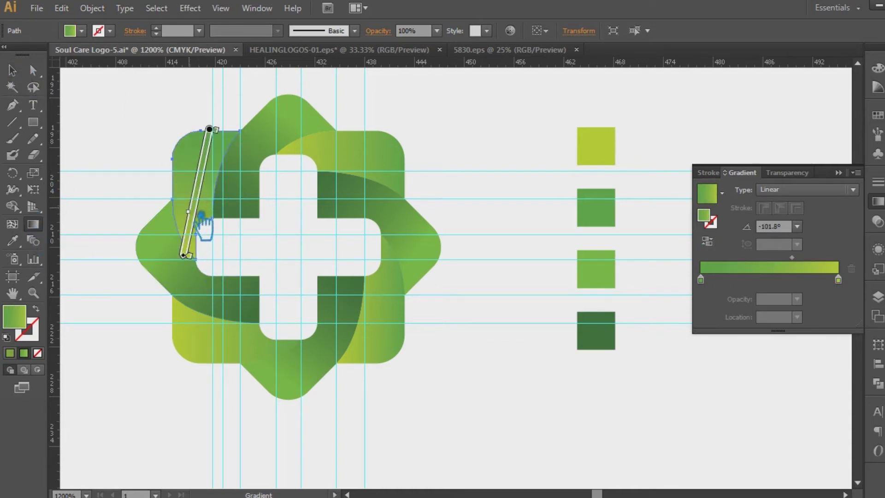
drag(196, 180, 195, 179)
drag(216, 130, 208, 162)
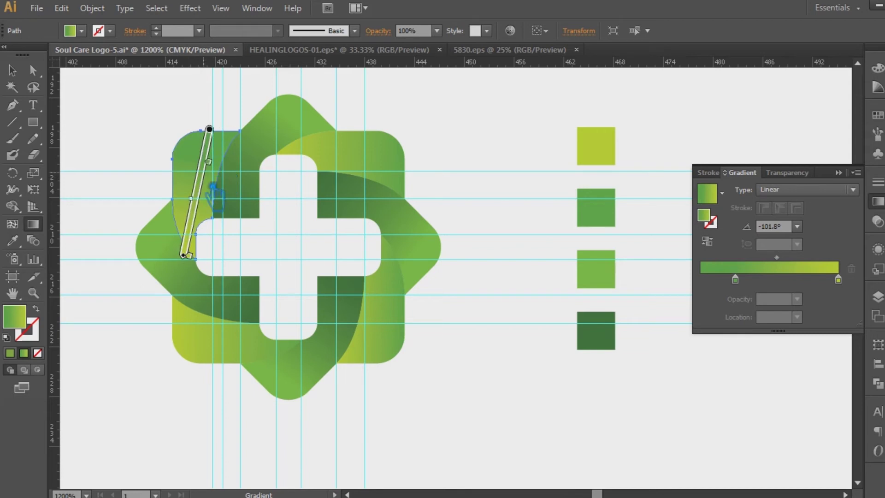
Copy the top-left shape's gradient to the top-right shape and reverse it so the yellow-green lies at the inner end
click(12, 70)
click(355, 148)
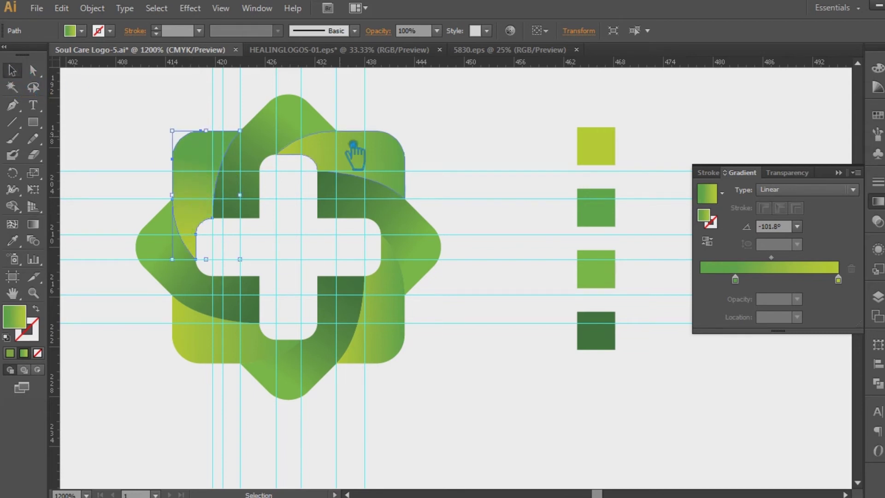
click(12, 240)
click(205, 184)
click(708, 241)
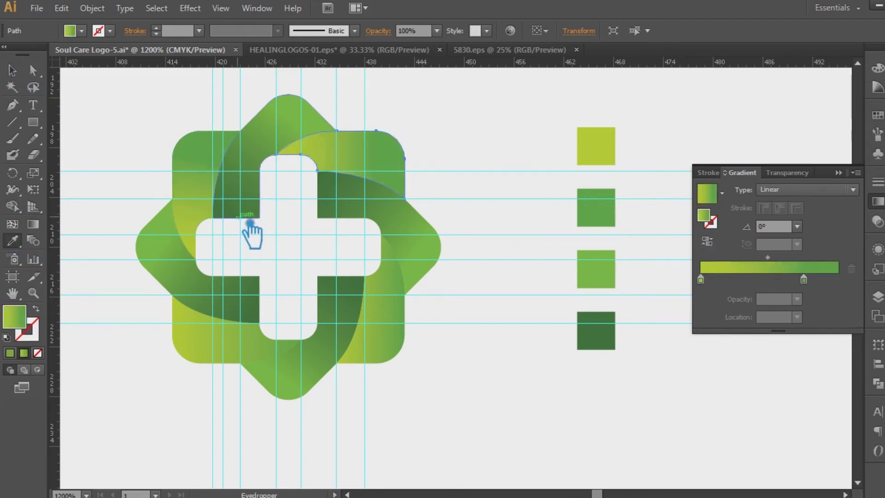
Copy the top-right shape's gradient to the bottom-right shape and run it downward from the cross to the bottom edge
click(12, 70)
click(389, 304)
click(12, 240)
click(384, 165)
click(12, 70)
click(33, 224)
drag(379, 261, 375, 364)
mouse_move(381, 234)
mouse_down()
mouse_move(381, 353)
mouse_move(370, 364)
mouse_up()
Copy the yellow-to-green gradient to the bottom-left shape and run it from the cross to the outer edge at about 167.6°
click(12, 70)
click(232, 361)
click(12, 240)
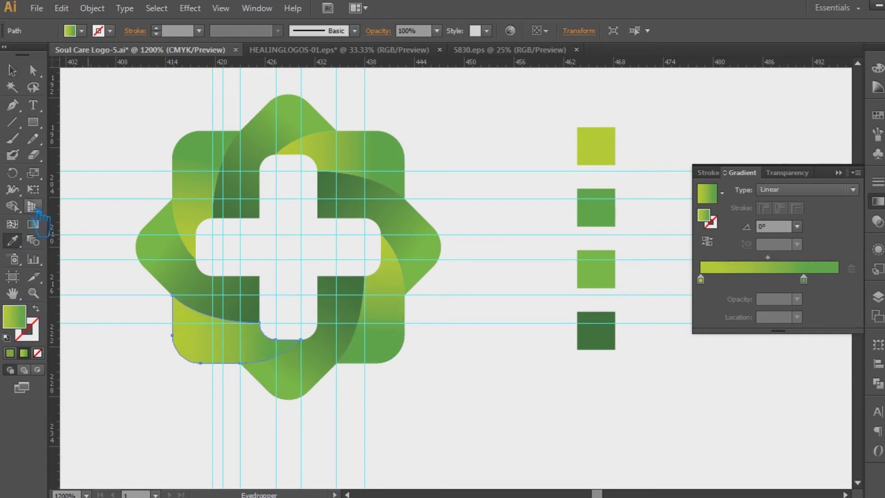
click(707, 240)
click(33, 224)
drag(298, 354, 169, 326)
click(12, 70)
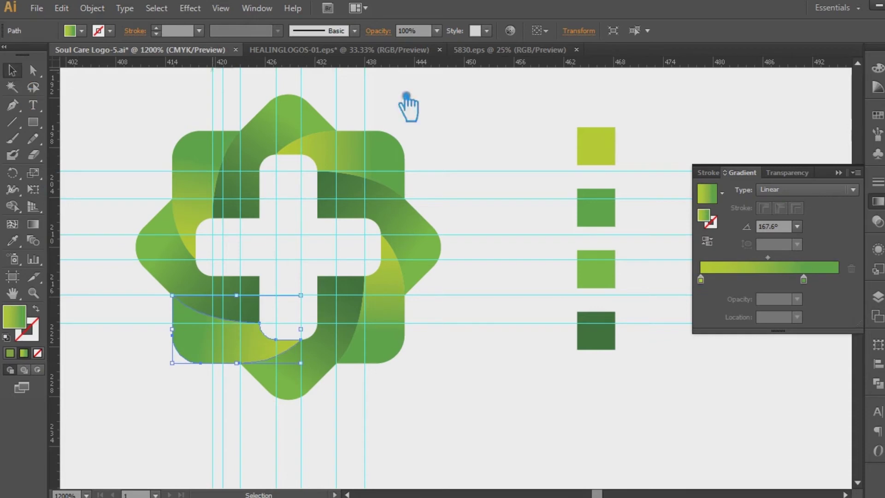
click(731, 146)
Delete the two flat draft emblems beside the gradient emblem
key(ctrl+minus)
key(ctrl+minus)
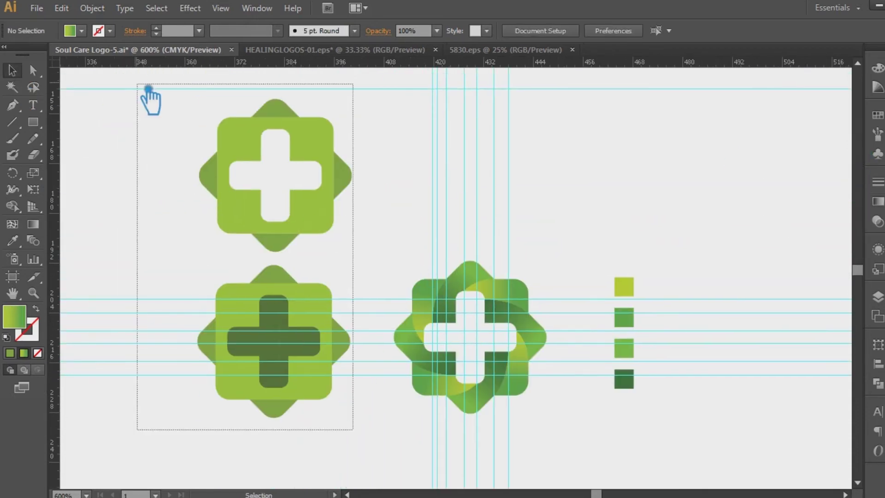
key(Delete)
Move the four color swatches well away to the left of the emblem and hide the guides
drag(657, 267, 715, 161)
drag(712, 161, 675, 276)
drag(687, 215, 113, 112)
click(675, 251)
drag(674, 256, 585, 276)
key(ctrl+semicolon)
key(ctrl+p)
key(Escape)
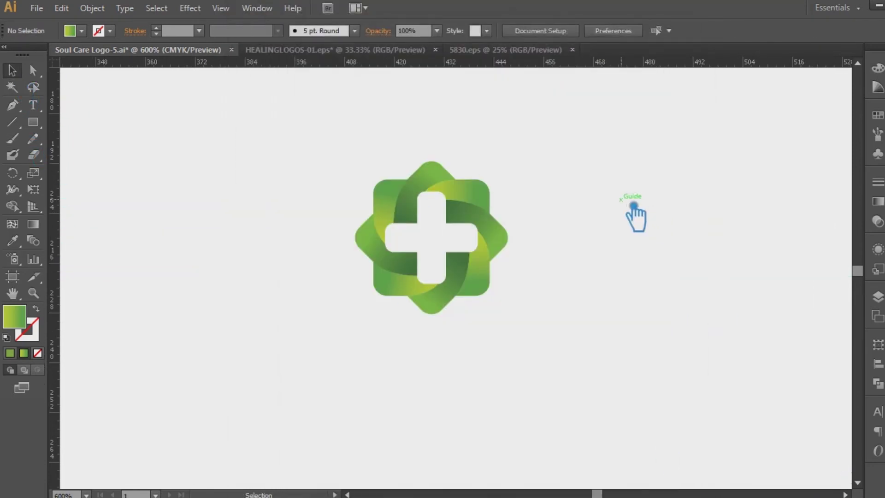
Duplicate the gradient emblem beside the original on its right
key(ctrl+equal)
key(ctrl+equal)
drag(632, 213, 599, 278)
drag(570, 376, 239, 108)
key(a)
drag(444, 187, 312, 187)
key(v)
drag(370, 251, 714, 254)
click(443, 398)
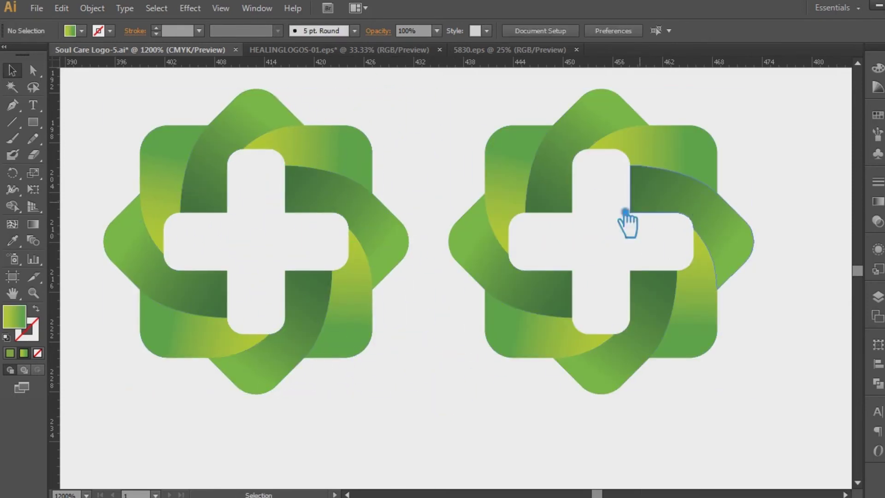
Place a copy of the four green swatches to the right of the two emblems
key(ctrl+minus)
key(ctrl+minus)
key(ctrl+minus)
key(a)
drag(178, 256, 104, 110)
drag(164, 164, 614, 204)
scroll(594, 347, up, 3)
scroll(550, 361, down, 1)
right_click(685, 215)
click(763, 267)
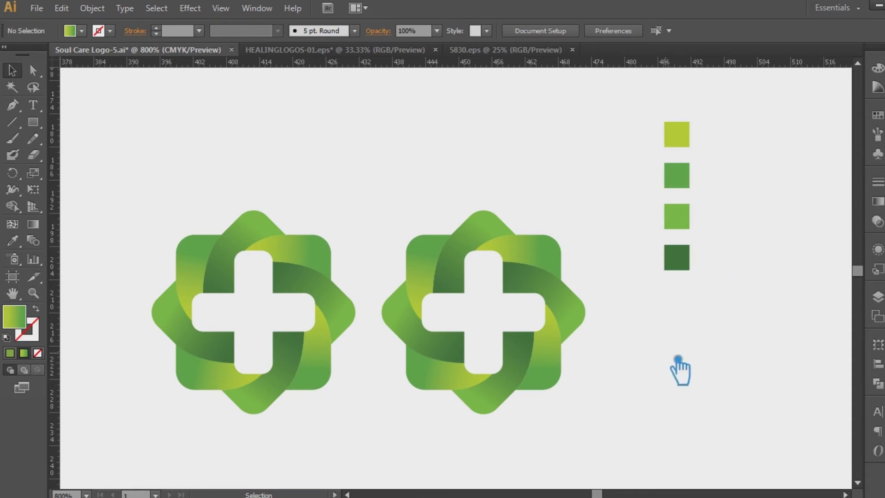
Recolor the top swatch of the copied set to teal 03F9B3
click(692, 151)
double_click(13, 317)
drag(603, 248, 618, 184)
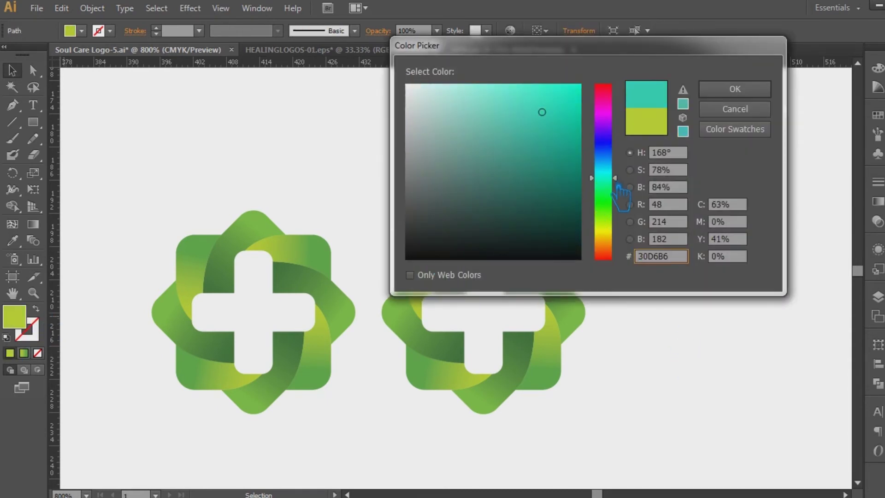
click(754, 92)
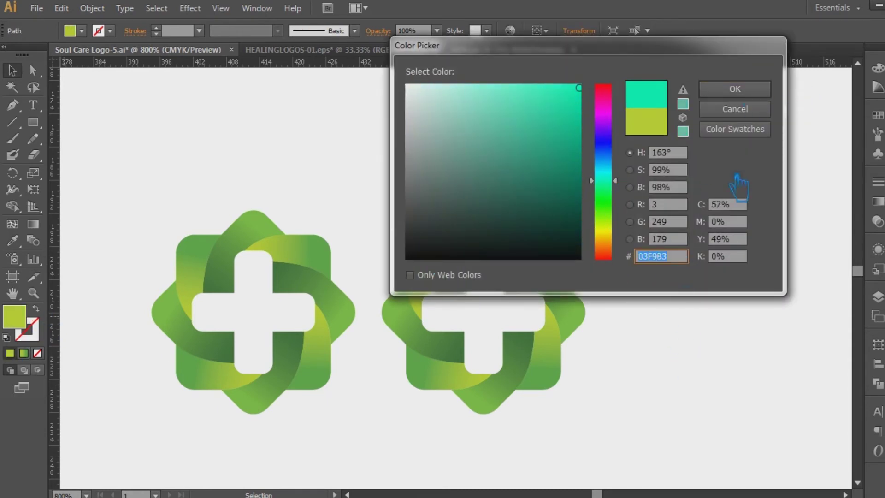
key(Return)
Copy the top swatch's teal to the second swatch and darken it to a deep green
click(676, 175)
click(683, 142)
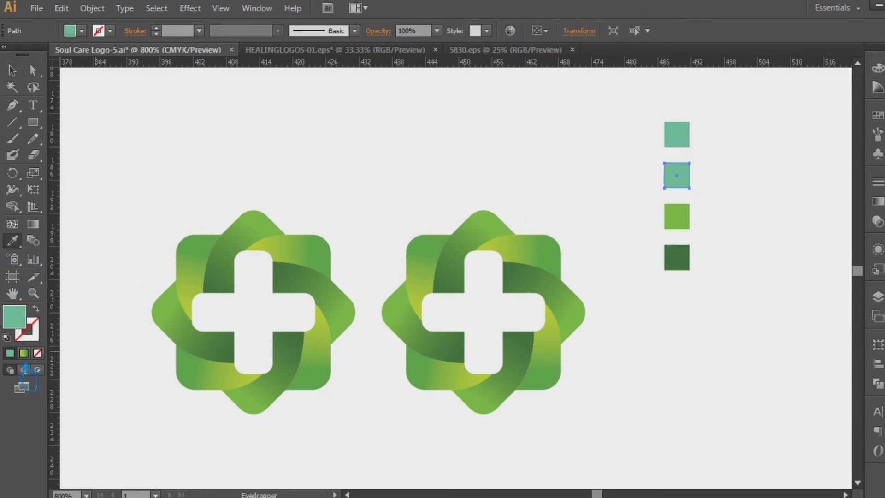
double_click(20, 326)
click(668, 241)
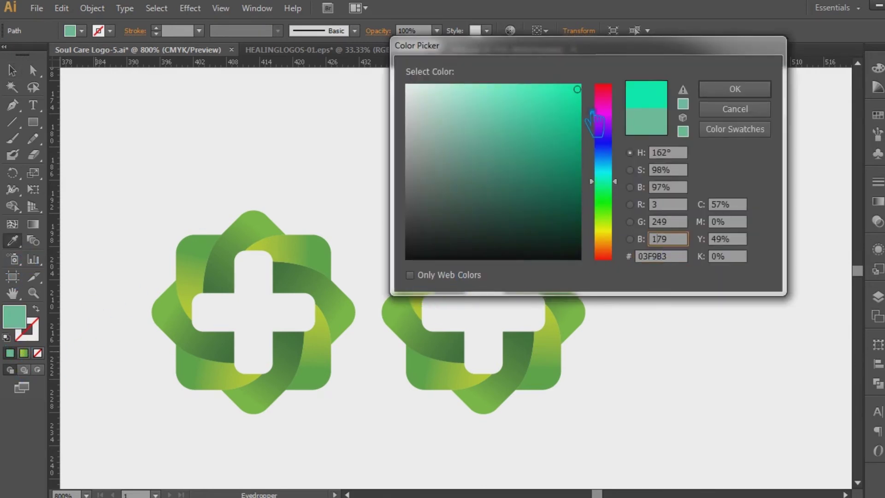
drag(581, 117, 605, 157)
click(734, 89)
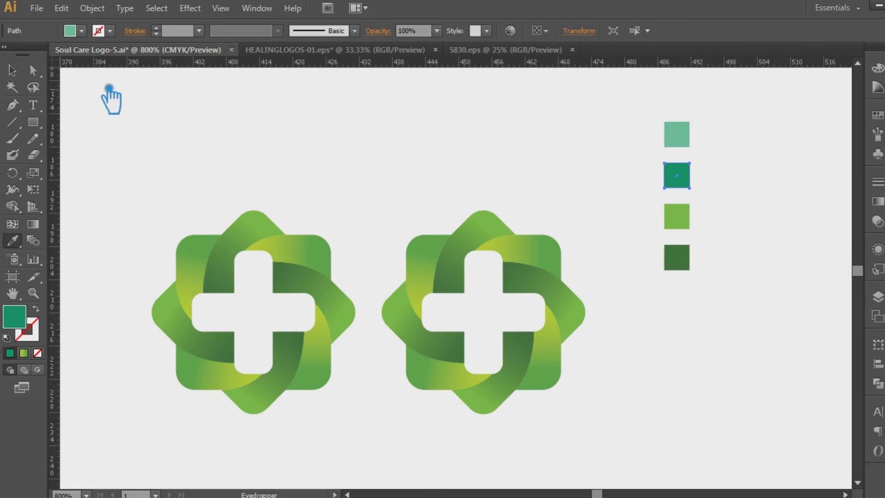
Copy the second swatch's green to the two lower swatches and recolor the third one light blue
drag(686, 224, 600, 273)
key(i)
click(685, 191)
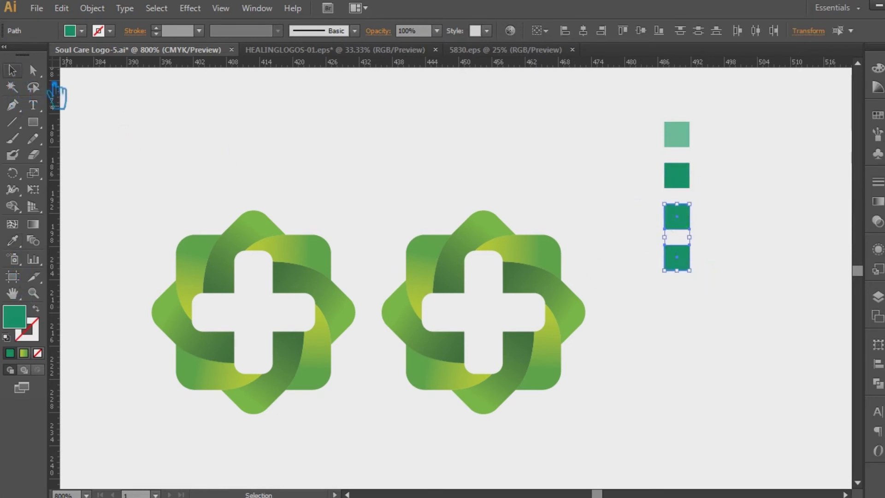
key(v)
click(693, 237)
click(689, 224)
double_click(22, 320)
drag(577, 138, 565, 83)
click(734, 89)
Copy the third swatch's blue to the bottom swatch and darken it to 026E87
click(676, 257)
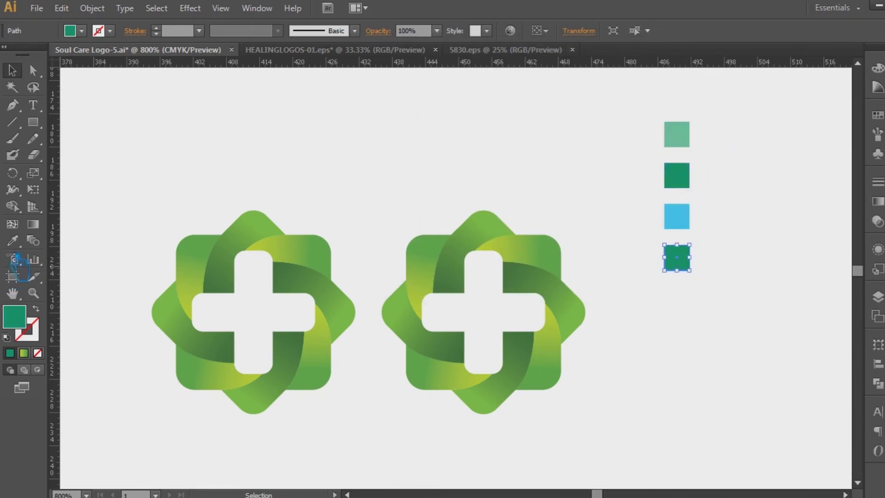
click(13, 240)
click(687, 225)
double_click(19, 324)
key(ctrl+v)
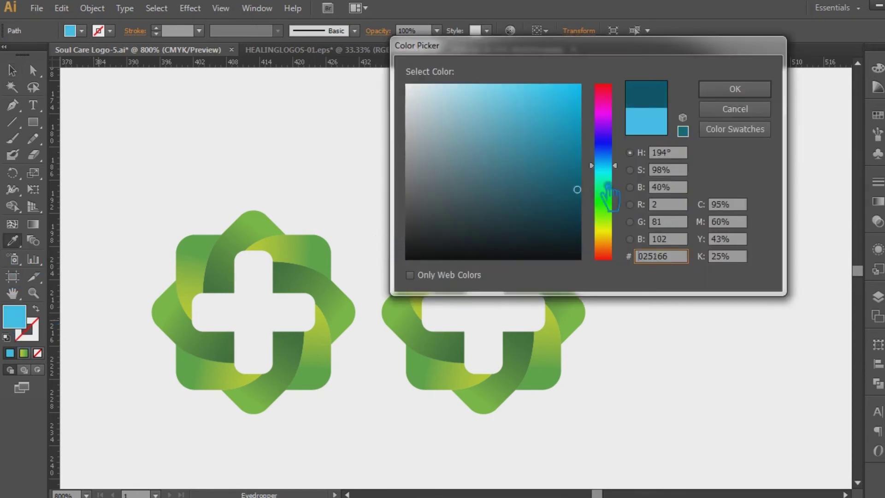
key(Return)
double_click(19, 324)
key(ctrl+v)
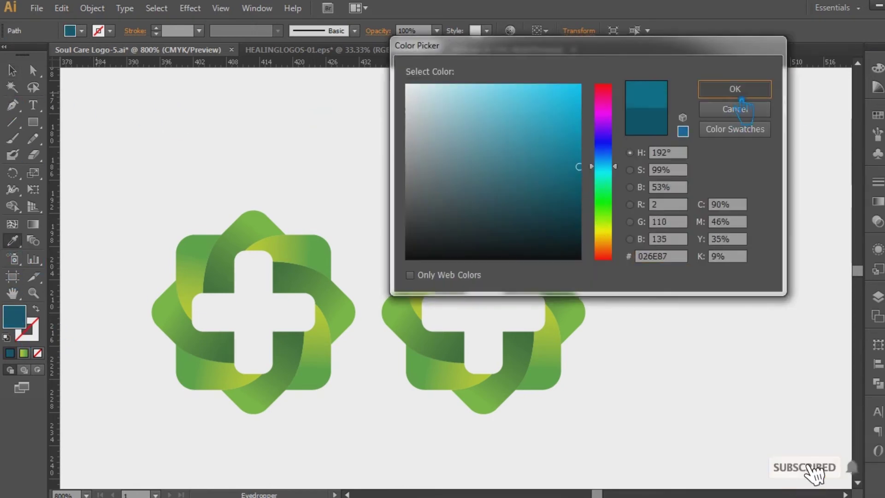
key(Return)
Delete the duplicate emblem on the right
ctrl+click(359, 147)
click(553, 263)
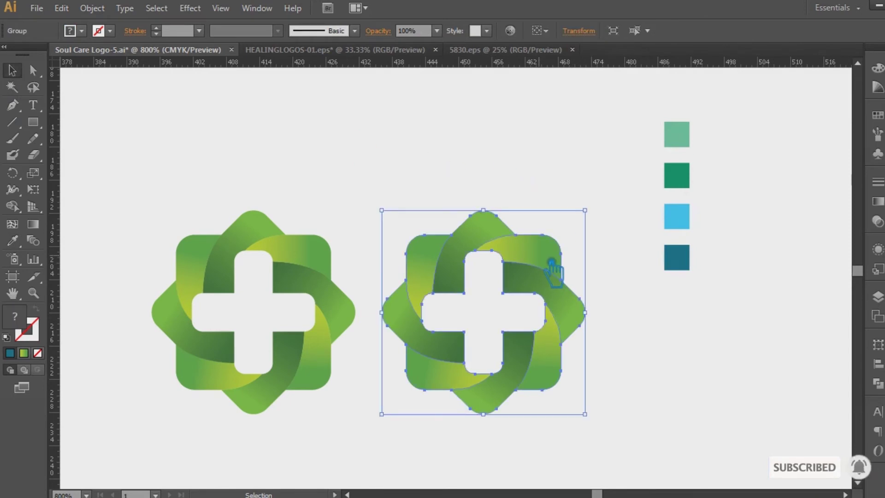
key(Delete)
Add the text HEALTH CARE at 10 pt below the emblem
drag(450, 316, 578, 253)
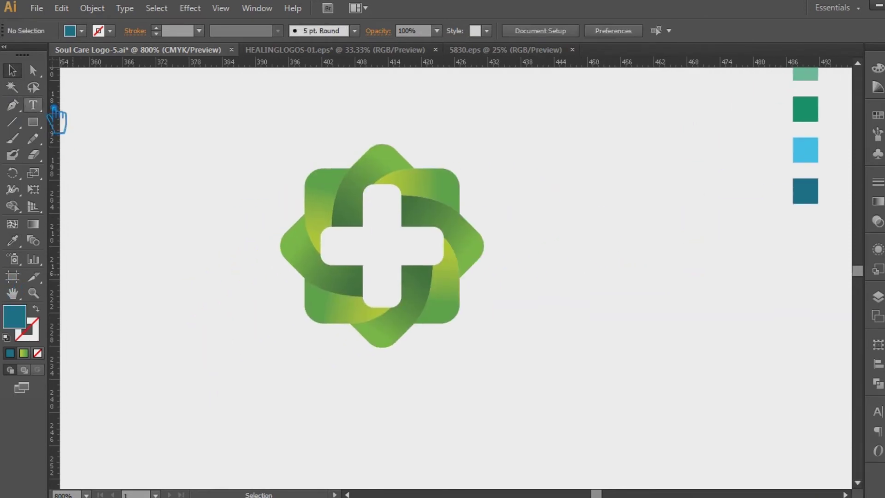
key(t)
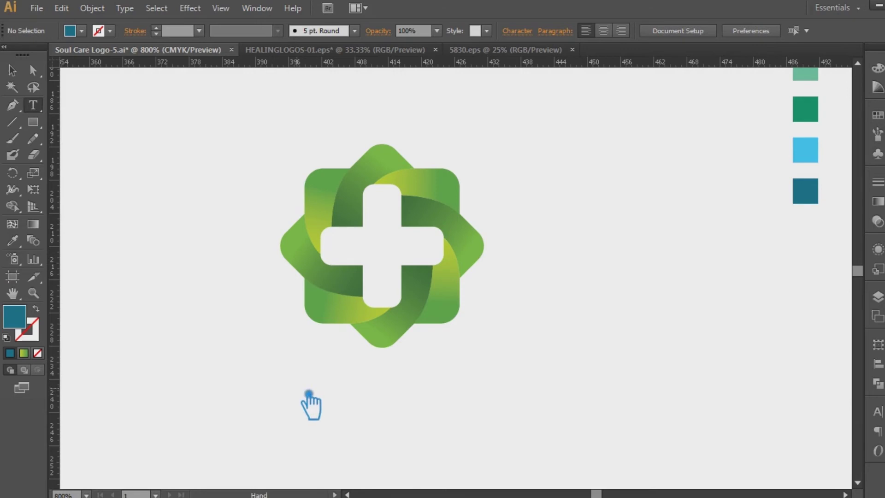
drag(311, 395, 325, 357)
click(335, 370)
text(H)
key(BackSpace)
click(651, 31)
click(670, 125)
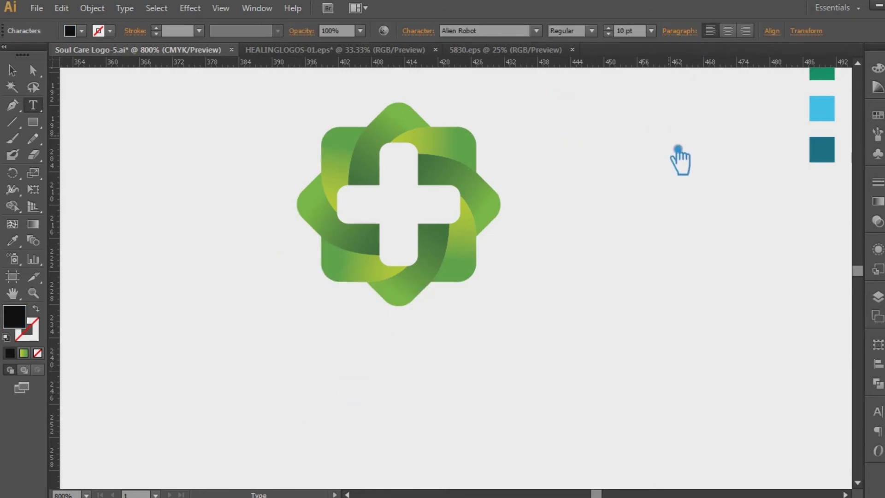
text(HEALTH CARE)
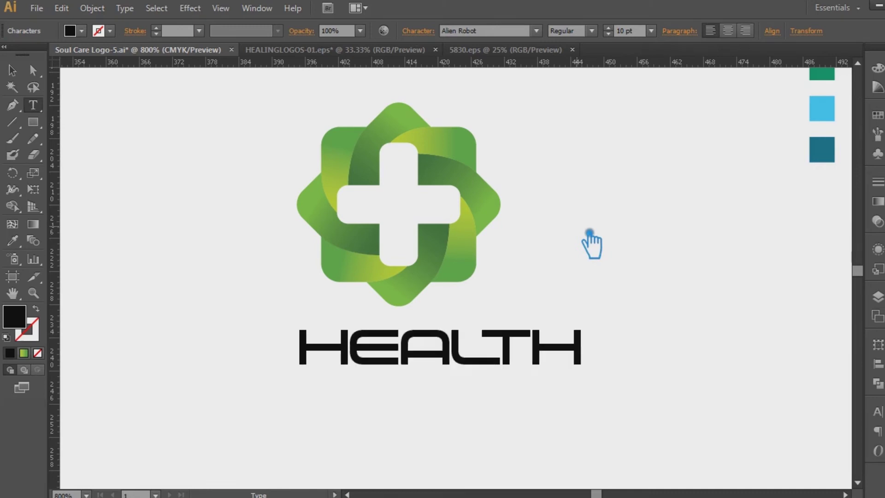
Set the HEALTH CARE text in the Aliens Among Us font and widen its character spacing
key(Escape)
mouse_move(658, 355)
mouse_down()
mouse_move(504, 345)
mouse_move(546, 334)
mouse_move(543, 320)
mouse_up()
click(569, 257)
click(526, 31)
key(Down)
key(Down)
key(Down)
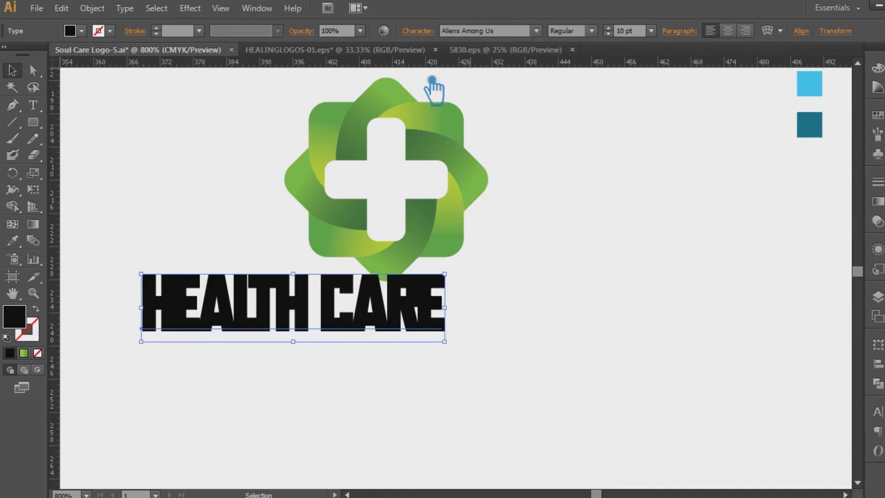
click(417, 31)
click(451, 111)
click(444, 237)
click(586, 176)
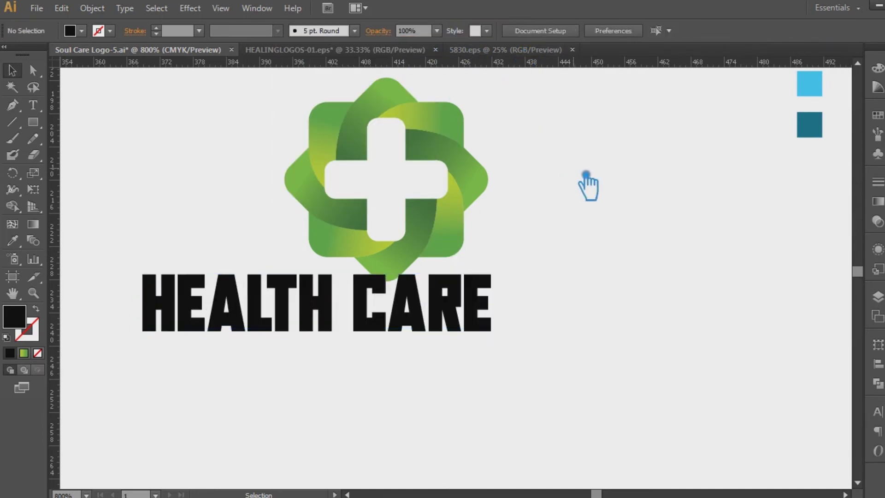
Browse further fonts for the HEALTH CARE text and set it in Amazing Infographic@
click(459, 330)
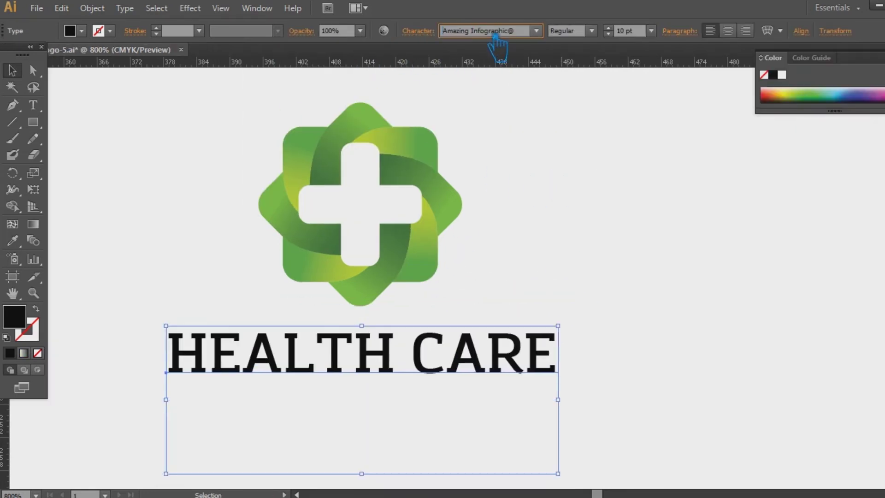
key(Down)
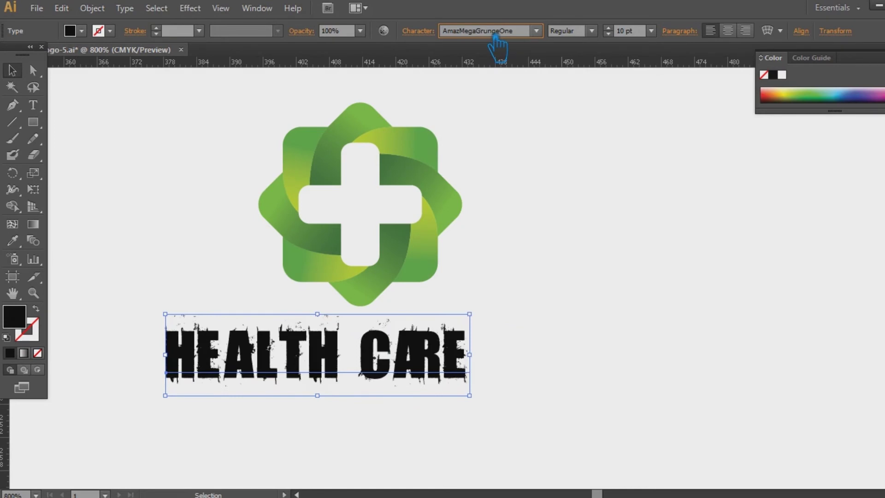
key(Down)
key(Down)
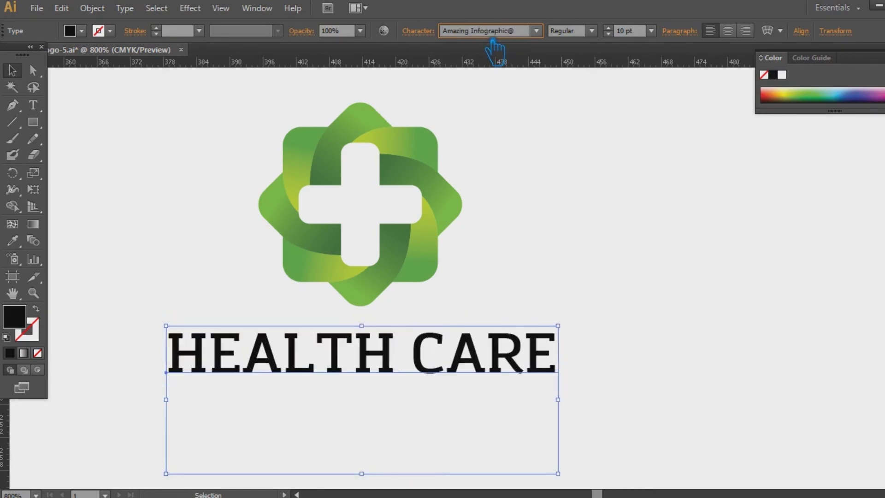
key(Down)
key(Up)
click(599, 241)
Convert the HEALTH CARE text to outlines
click(500, 357)
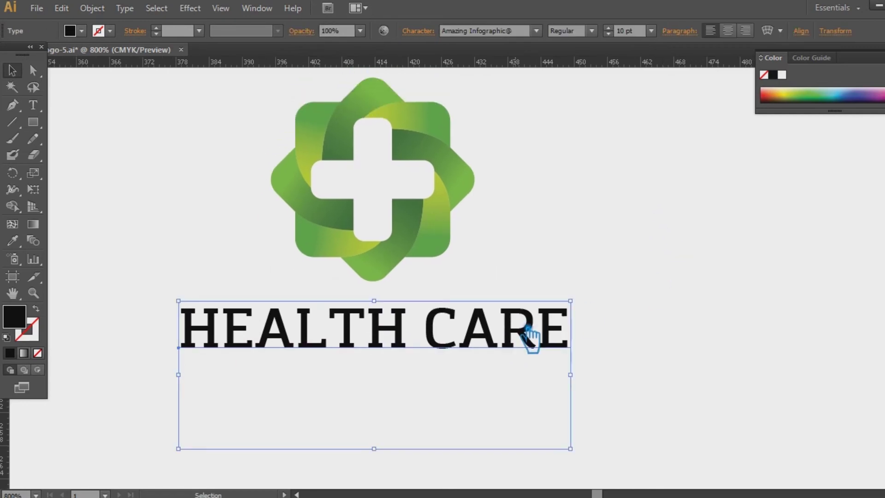
key(ctrl+shift+o)
click(585, 246)
Color the word HEALTH with the dark green swatch and the word CARE with the light green swatch
key(a)
drag(413, 397, 134, 291)
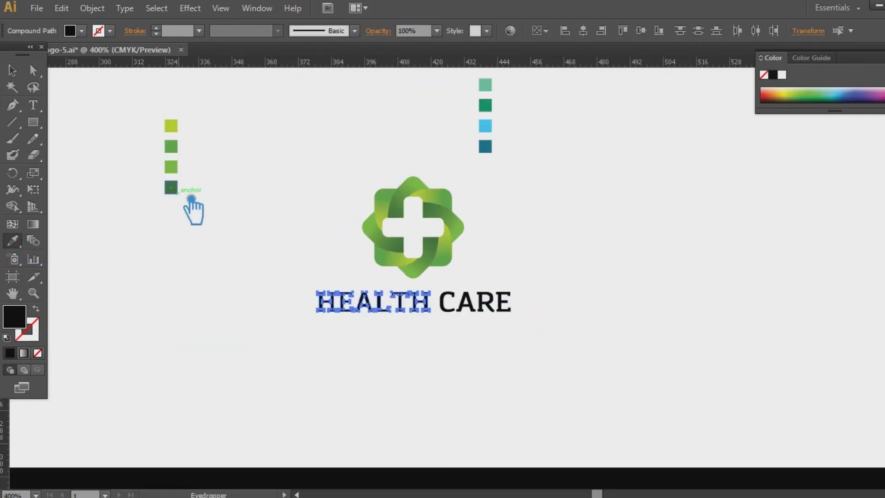
click(177, 191)
click(33, 72)
drag(491, 302, 436, 277)
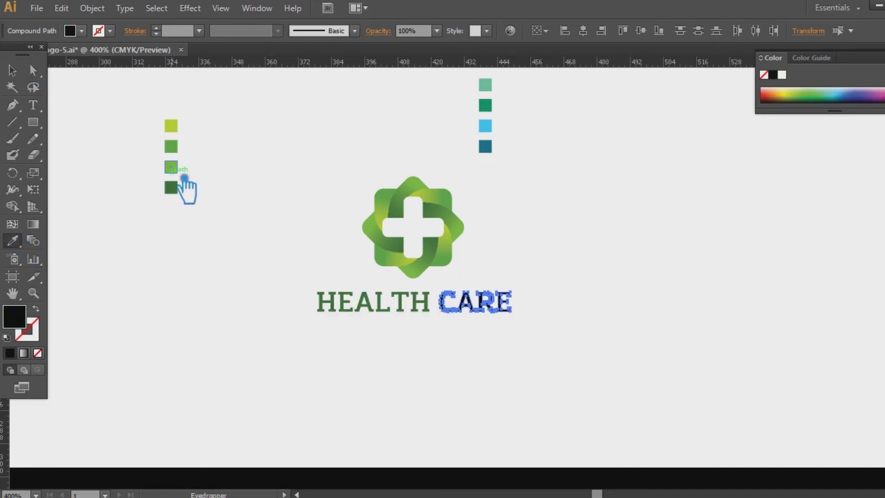
click(169, 166)
key(v)
click(592, 296)
scroll(577, 307, up, 5)
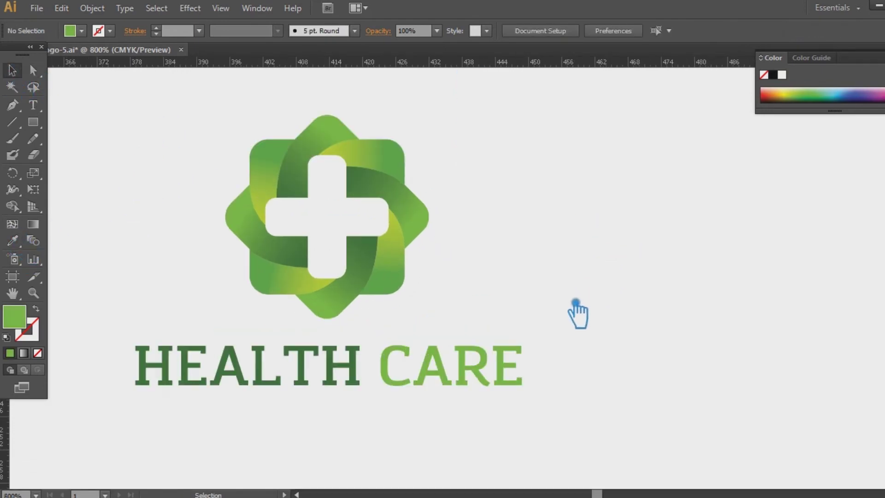
Add the text TAGLINE GOES HERE at 6 pt below the HEALTH CARE wordmark
drag(577, 307, 637, 261)
click(189, 401)
click(492, 33)
click(650, 31)
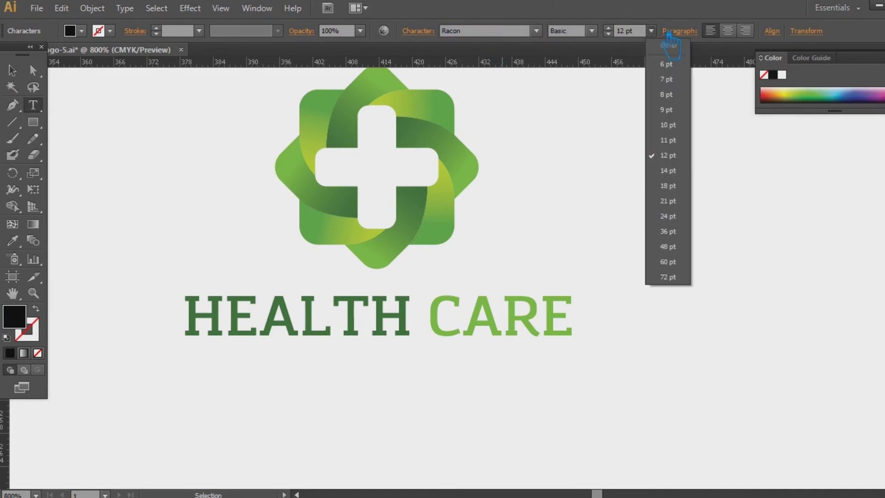
click(666, 95)
click(651, 30)
click(666, 64)
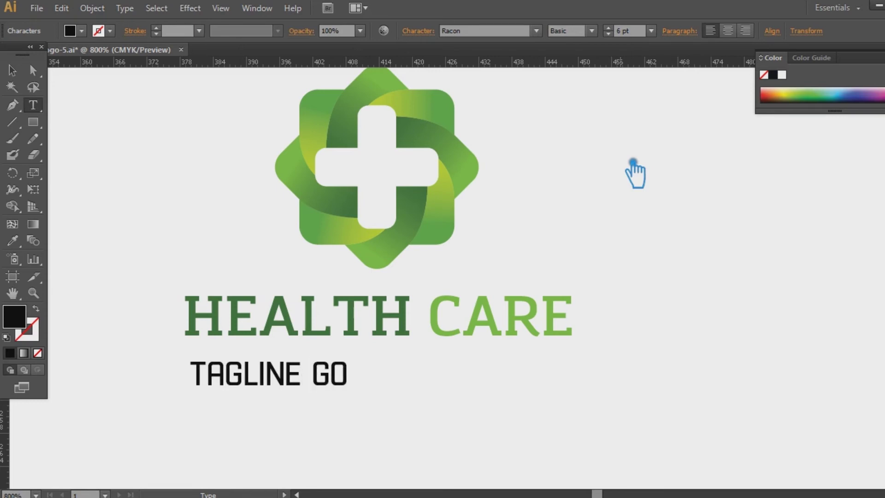
click(12, 70)
Reduce the tagline text to 3 pt and set its tracking to 500
scroll(623, 33, down, 3)
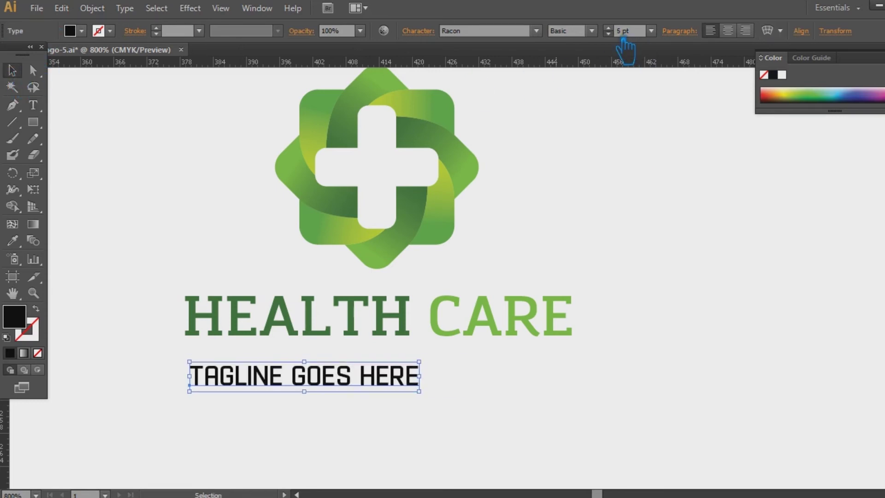
click(423, 33)
click(376, 113)
text(500)
click(450, 123)
Set the tracking of the tagline's last letter to 0 and move the tagline up close beneath the wordmark
key(t)
drag(450, 379, 468, 380)
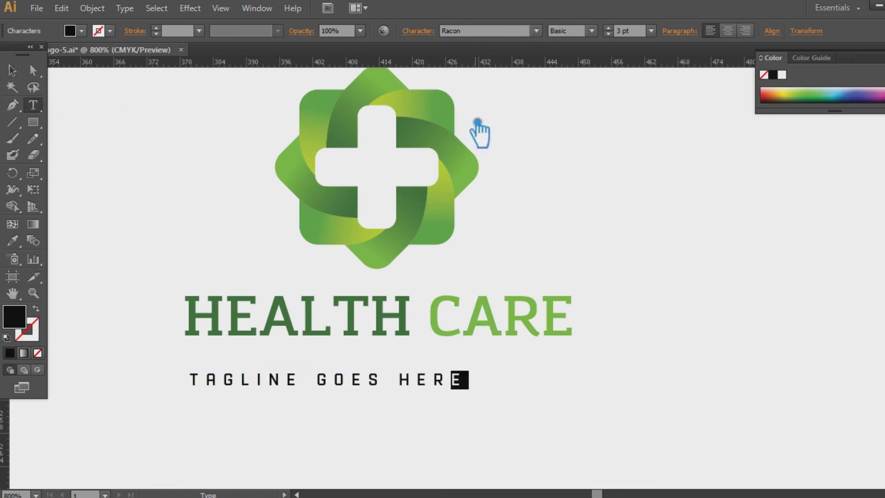
text(0)
key(Return)
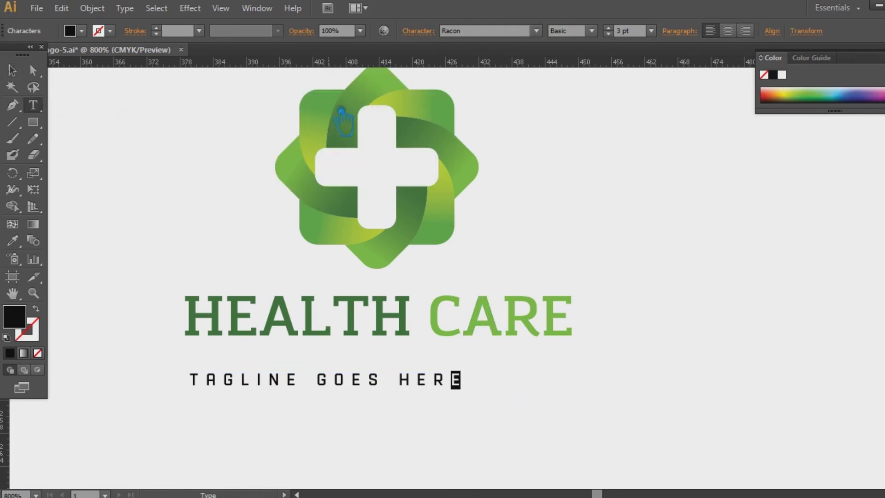
key(Escape)
drag(374, 386, 420, 364)
click(549, 410)
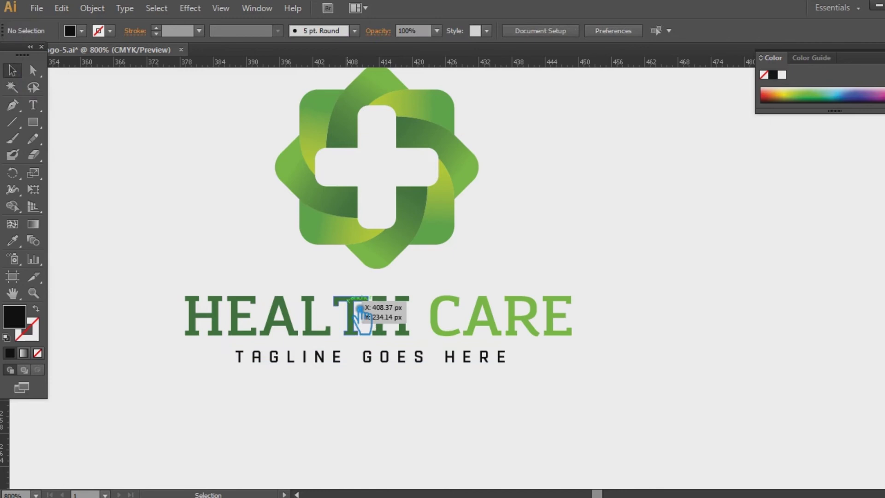
Shift the wordmark and tagline slightly down from the emblem and center all parts of the logo horizontally
click(370, 318)
key(Down)
click(602, 388)
click(476, 361)
click(563, 412)
key(ctrl+a)
click(460, 31)
click(657, 317)
drag(657, 317, 615, 349)
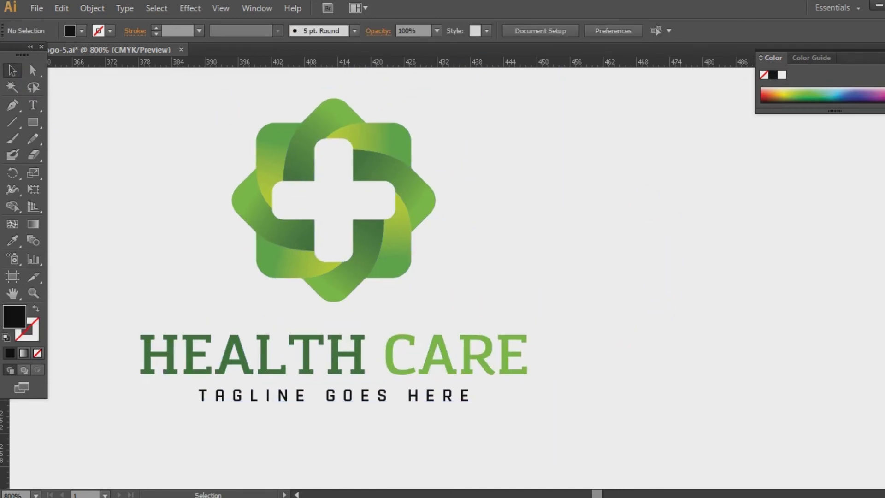
Change the tagline's fill color from black to a dark gray
click(334, 396)
double_click(14, 316)
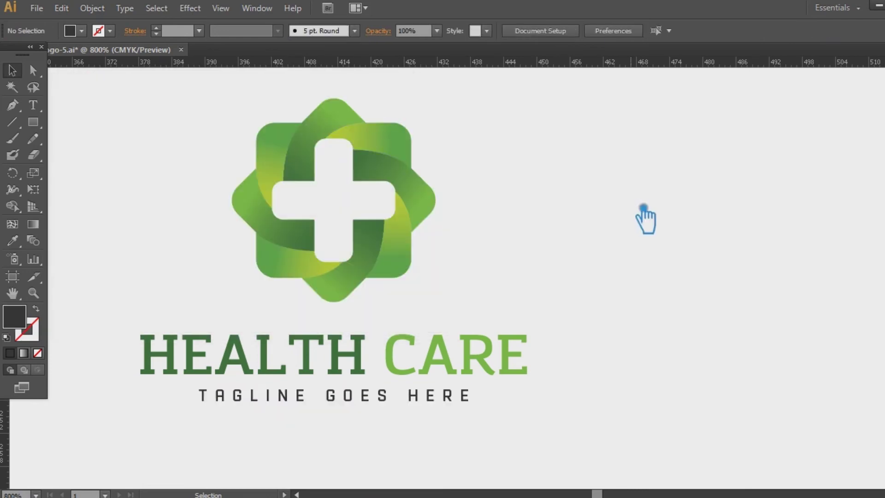
click(418, 408)
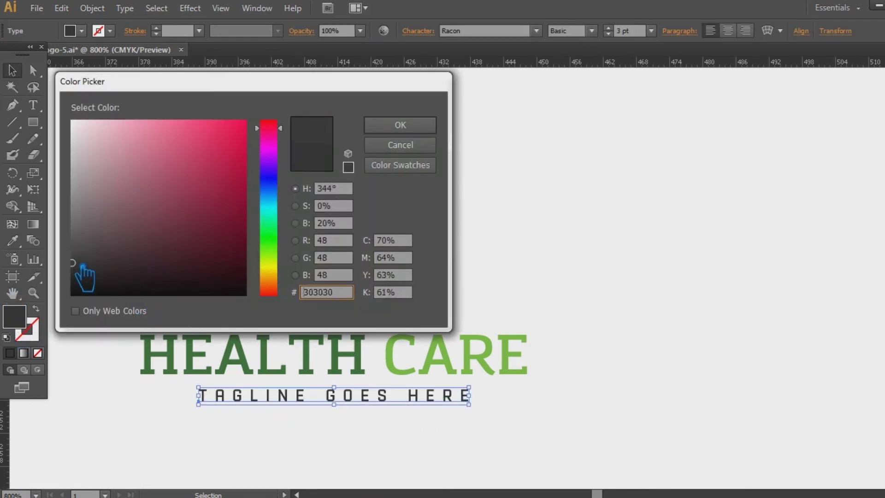
click(390, 125)
click(577, 364)
drag(613, 362, 644, 357)
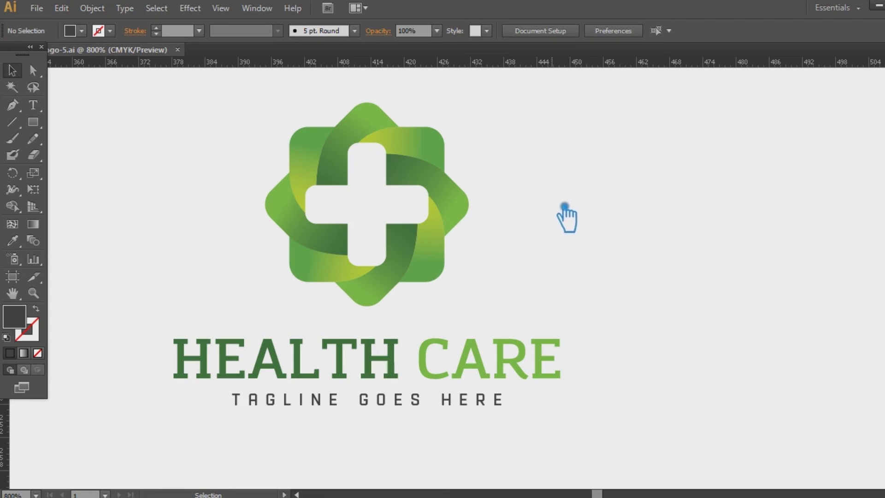
Group the emblem, wordmark and tagline into one object
drag(579, 232, 554, 231)
drag(557, 430, 152, 109)
key(ctrl+g)
click(691, 271)
Place a copy of the grouped logo to the right of the original and ungroup the copy
drag(693, 272, 627, 272)
drag(343, 265, 766, 266)
key(ctrl+shift+a)
right_click(623, 226)
click(659, 301)
Draw a small dark gray square between the two logos as a color swatch
click(59, 137)
mouse_move(445, 95)
mouse_down()
mouse_move(479, 128)
mouse_move(471, 168)
mouse_up()
click(11, 70)
click(475, 174)
key(ctrl+d)
key(ctrl+d)
key(ctrl+z)
key(ctrl+z)
key(ctrl+z)
Duplicate the swatch square downward at equal spacing to form a column of four
click(516, 167)
drag(468, 115, 468, 157)
key(ctrl+d)
key(ctrl+d)
click(535, 113)
Fill the top swatch square with the peach color FCBF88
click(470, 122)
double_click(14, 316)
click(285, 275)
drag(286, 278, 286, 284)
click(200, 170)
drag(215, 189, 159, 119)
click(406, 127)
click(471, 167)
click(466, 121)
double_click(23, 317)
key(ctrl+c)
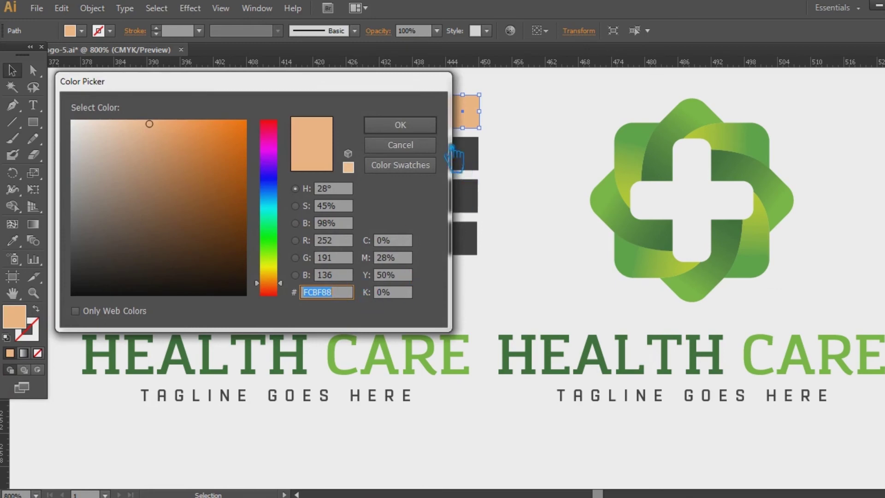
key(Escape)
Give the second swatch square the peach color and darken it to a brown
click(463, 157)
click(13, 240)
click(465, 111)
double_click(23, 317)
mouse_move(188, 158)
mouse_down()
mouse_move(207, 176)
mouse_move(206, 191)
mouse_up()
click(400, 125)
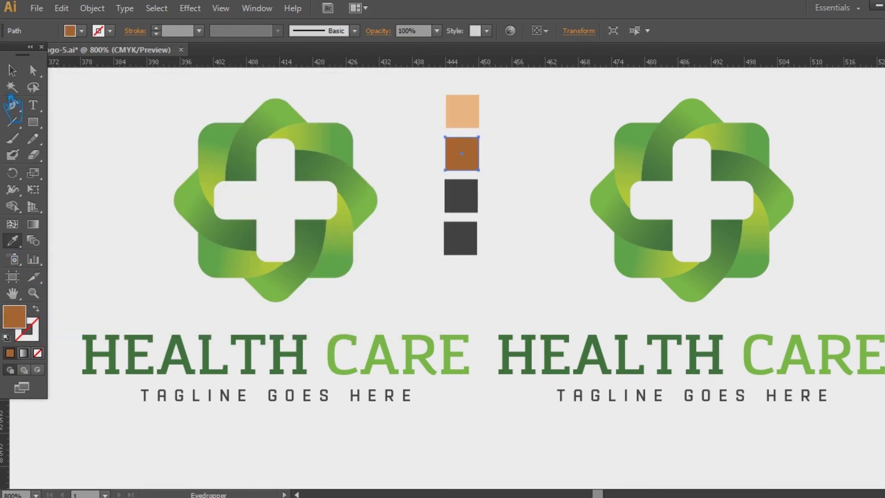
click(550, 162)
Fill the third swatch square with a light orange based on the peach swatch
click(474, 198)
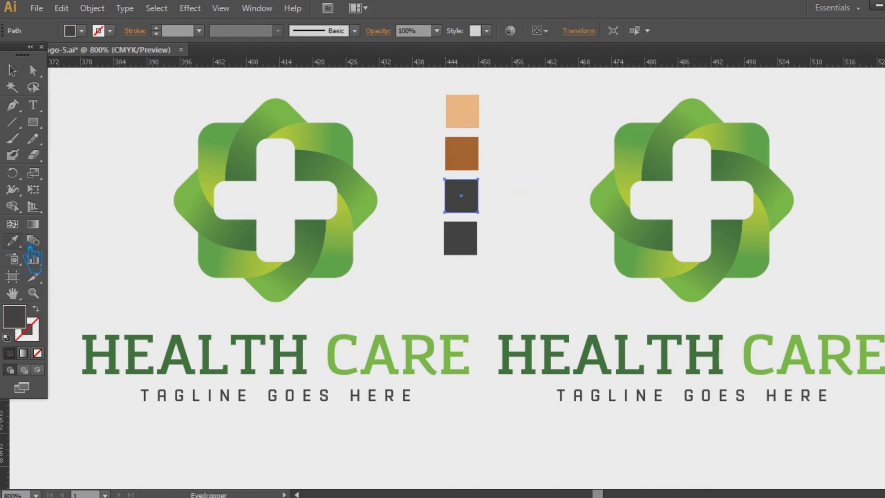
click(12, 240)
click(470, 120)
double_click(14, 317)
drag(291, 290, 291, 285)
drag(169, 135, 178, 132)
click(400, 126)
Fill the bottom swatch square with a reddish brown based on the orange swatch
click(459, 237)
click(12, 240)
click(460, 195)
double_click(14, 317)
click(235, 171)
drag(248, 175, 252, 184)
click(409, 126)
click(14, 72)
click(556, 156)
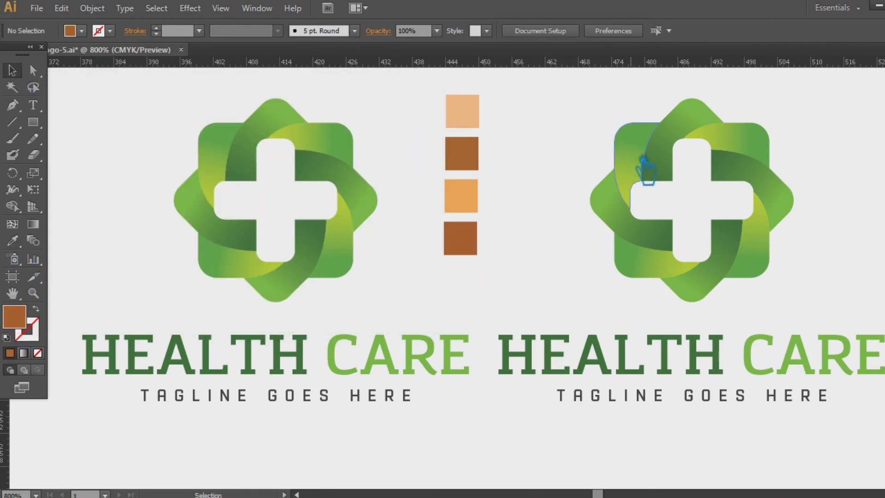
Replace the light green gradient stop of the copied emblem's left ribbon with the peach FCBF88 of the top swatch
click(463, 112)
double_click(29, 328)
click(411, 124)
click(628, 214)
click(605, 228)
click(608, 221)
key(ctrl+F9)
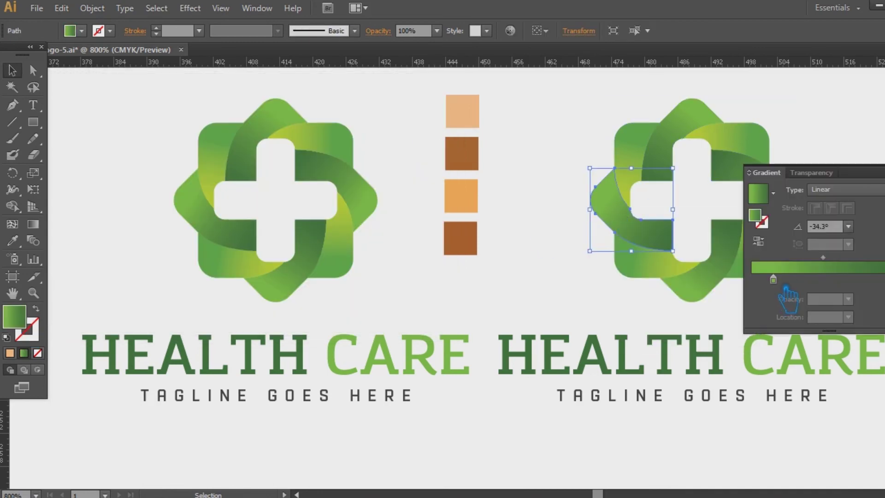
click(774, 280)
double_click(756, 216)
key(ctrl+v)
click(400, 125)
click(539, 112)
Replace the dark green gradient stop of the copied emblem's left ribbon with the second swatch's brown
click(466, 152)
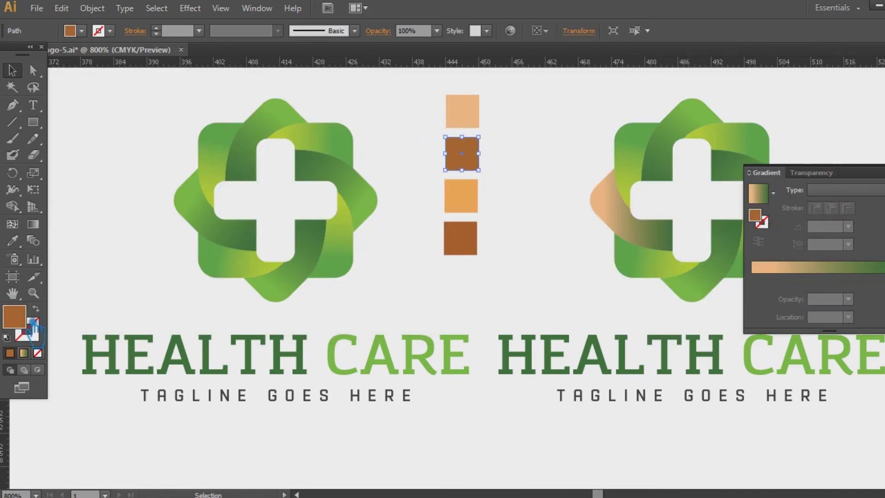
double_click(14, 317)
click(400, 124)
click(607, 221)
click(773, 279)
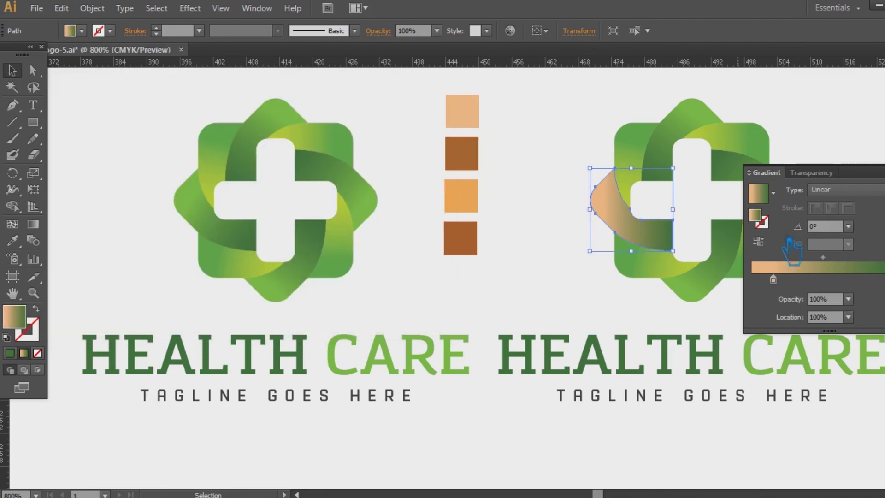
double_click(756, 216)
key(Return)
click(560, 131)
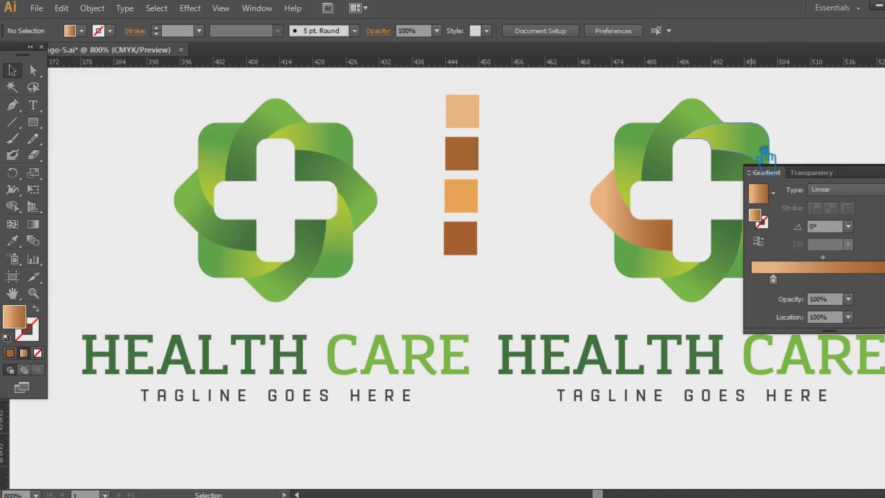
Apply the peach-to-brown gradient to the copied emblem's top ribbon, with peach at the outer tip
click(682, 135)
click(12, 240)
click(655, 236)
key(ctrl+F9)
click(12, 71)
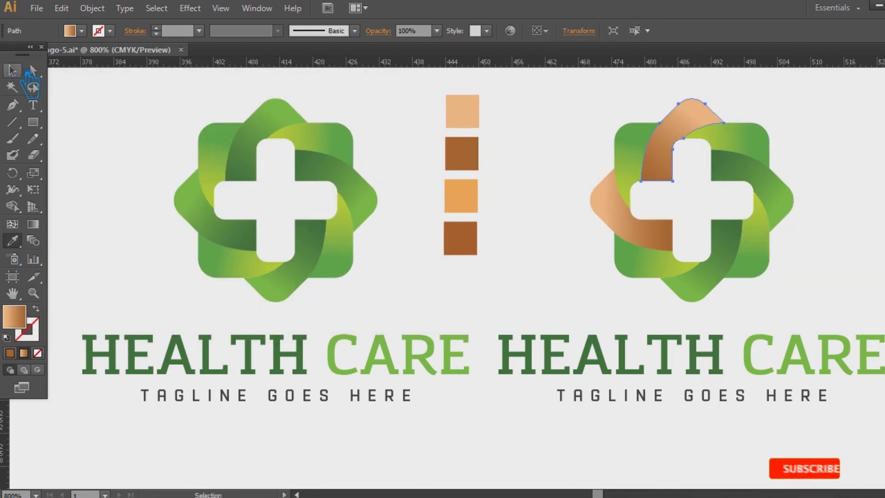
Apply the peach-to-brown gradient to the right ribbon, running from brown at the cross to peach at the outer tip
click(758, 188)
click(12, 240)
click(681, 144)
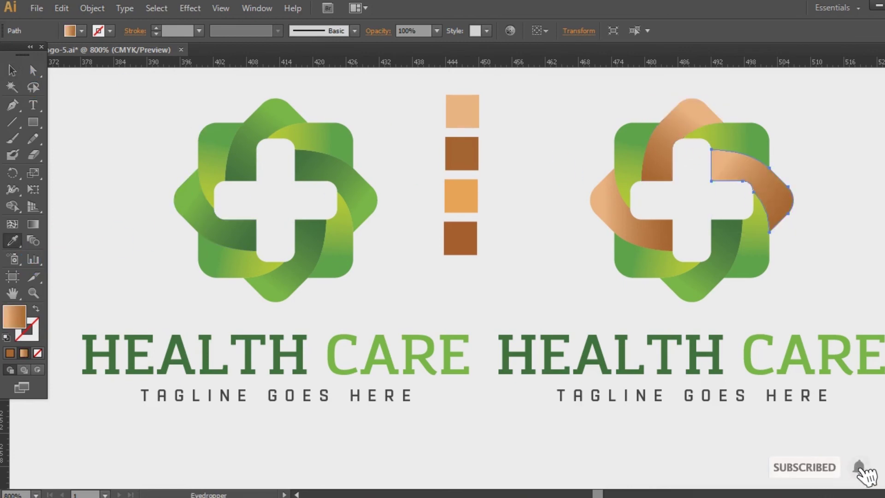
key(ctrl+F9)
key(ctrl+F9)
click(13, 70)
Apply the peach-to-brown gradient to the bottom ribbon, with peach at the outer tip
click(720, 277)
click(12, 240)
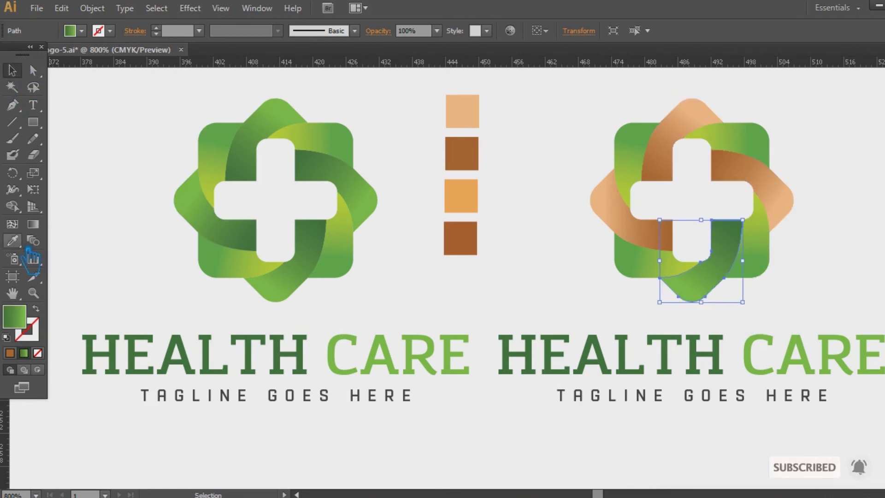
click(740, 187)
click(12, 71)
click(756, 148)
shift+click(658, 266)
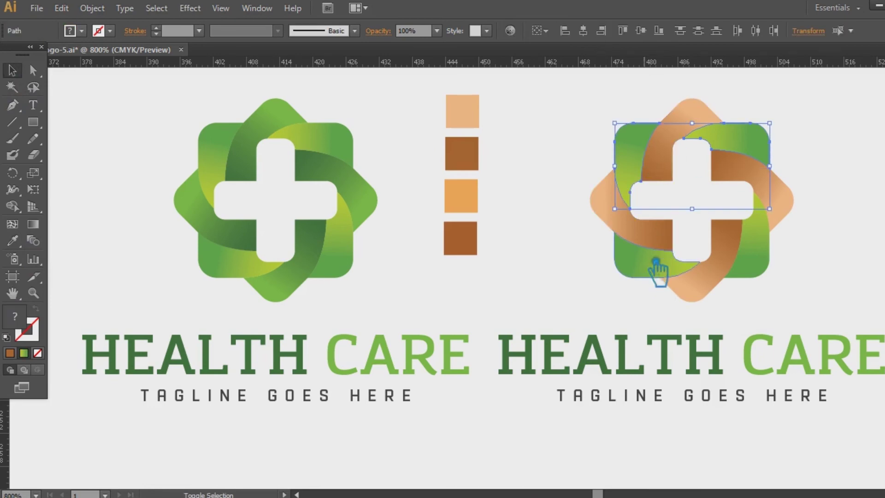
shift+click(780, 261)
click(529, 154)
Replace the yellow-green gradient stop of the copied emblem's upper-left square segment with the third swatch's orange
click(461, 196)
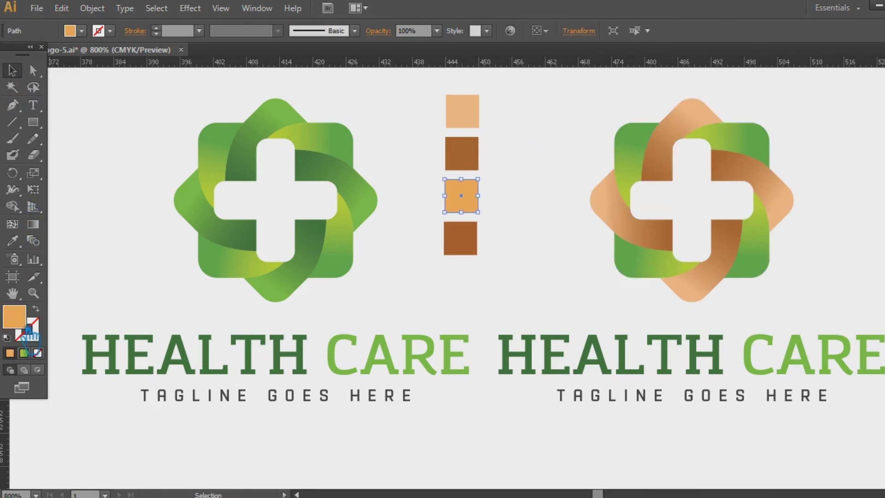
double_click(14, 316)
click(401, 125)
click(625, 195)
key(ctrl+F9)
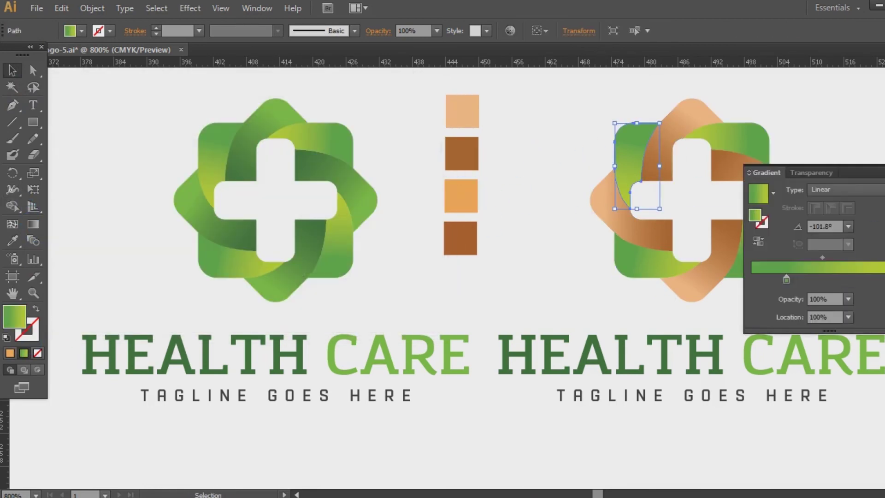
double_click(756, 216)
click(456, 186)
click(401, 124)
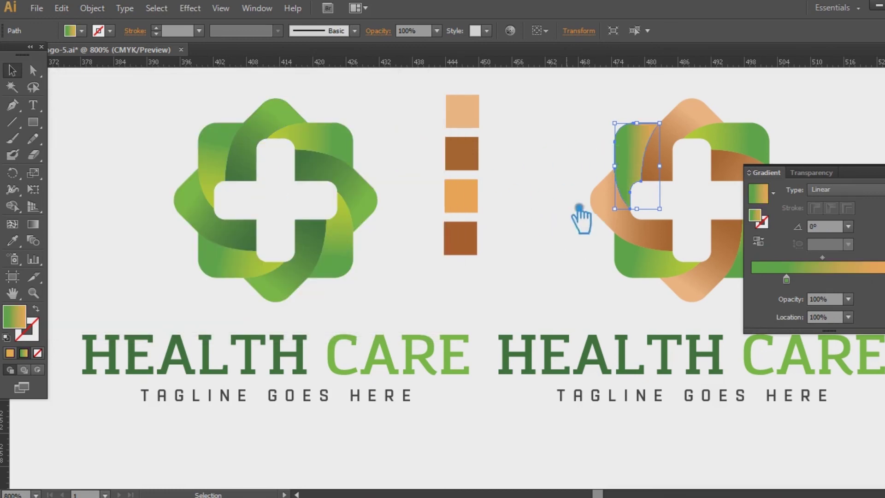
Replace the segment's green gradient stop with the bottom swatch's reddish brown and run the gradient downward along it at about -93°
click(474, 252)
double_click(20, 319)
click(400, 124)
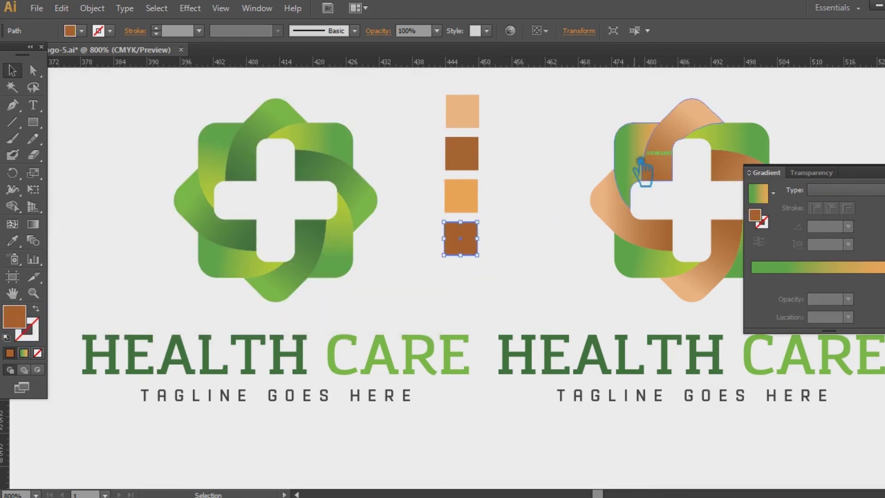
click(632, 159)
double_click(756, 215)
click(470, 154)
click(400, 125)
key(g)
drag(644, 215, 641, 215)
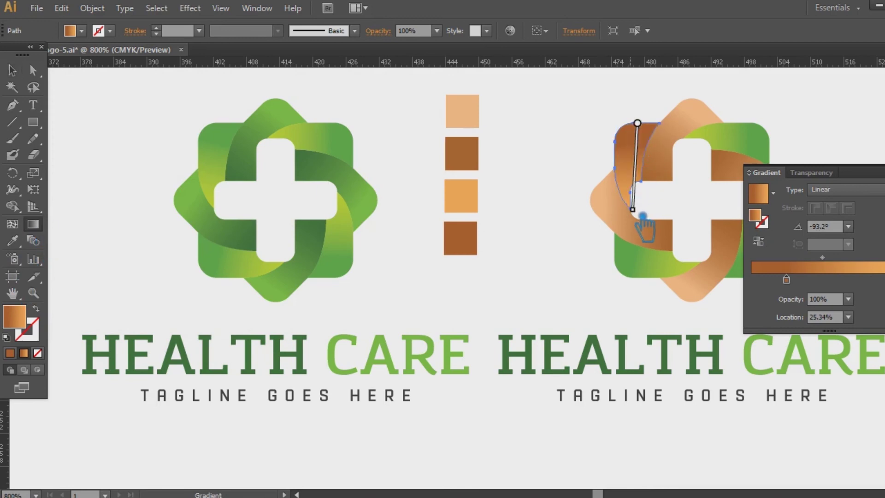
Reverse the upper-left square segment's gradient so orange is at its top, and copy that gradient onto the upper-right square segment
click(758, 241)
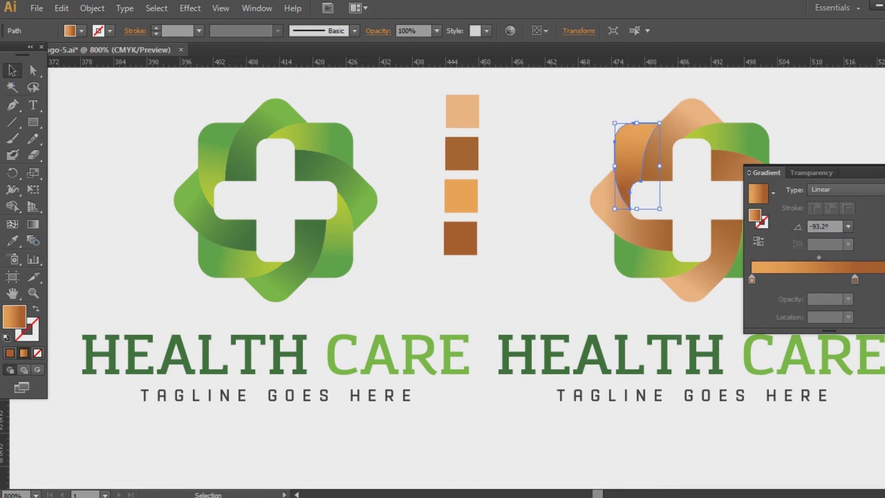
click(839, 147)
click(756, 147)
key(i)
click(653, 148)
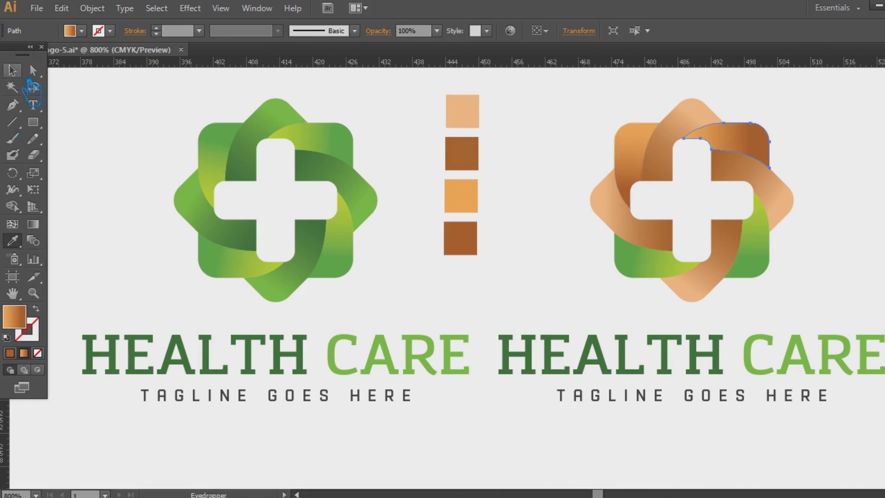
Copy the orange-to-brown gradient onto the copied emblem's lower-right and lower-left square segments
click(764, 265)
key(i)
click(645, 174)
key(c)
click(657, 272)
key(i)
click(754, 251)
key(v)
click(115, 96)
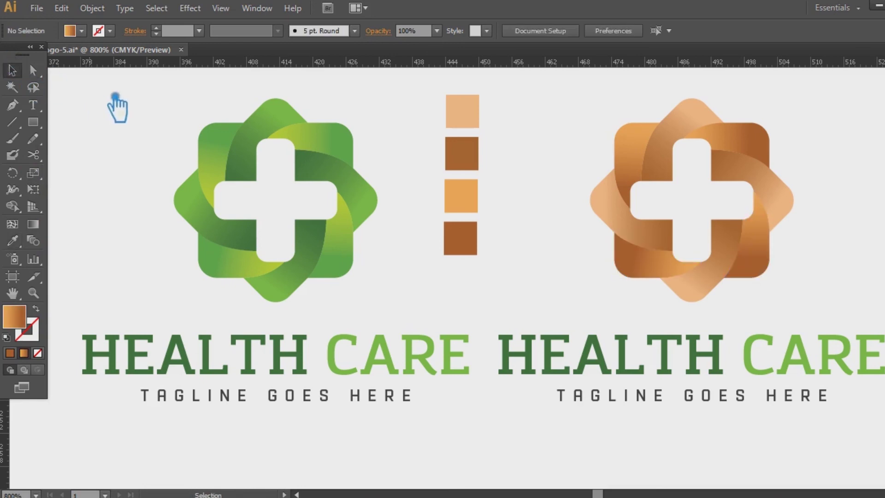
Move the four peach, brown and orange swatches from between the logos to beside the column of green swatches
drag(841, 285, 784, 286)
key(ctrl+minus)
key(ctrl+minus)
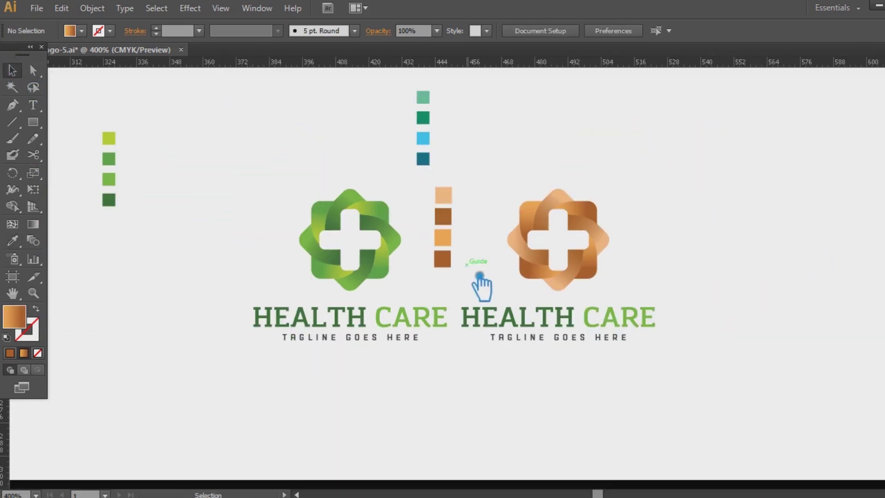
click(444, 197)
drag(443, 198, 137, 144)
key(ctrl+plus)
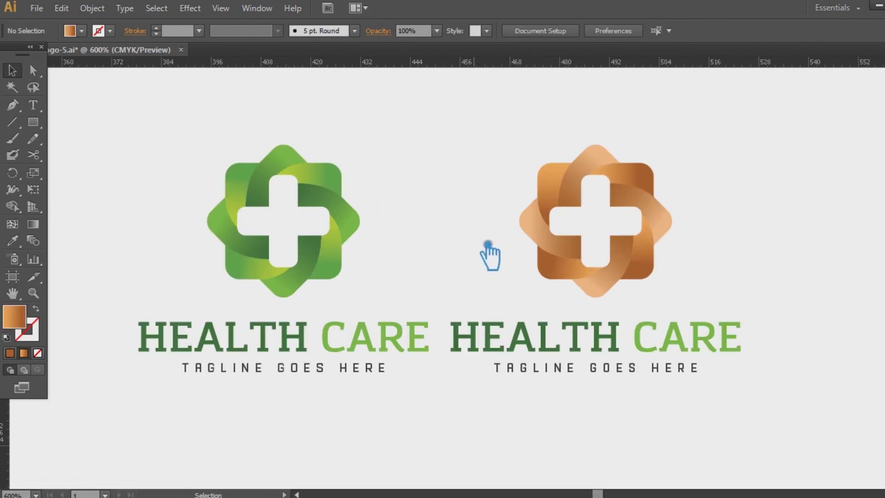
Recolor the word HEALTH in the copied logo with the brown sampled from the moved swatches
drag(579, 356, 636, 357)
mouse_move(94, 160)
mouse_down()
mouse_move(367, 252)
mouse_move(350, 237)
mouse_up()
click(13, 240)
click(221, 182)
Recolor the word CARE in the copied logo with the orange of the third swatch
click(12, 71)
drag(632, 197, 449, 155)
click(534, 142)
click(33, 70)
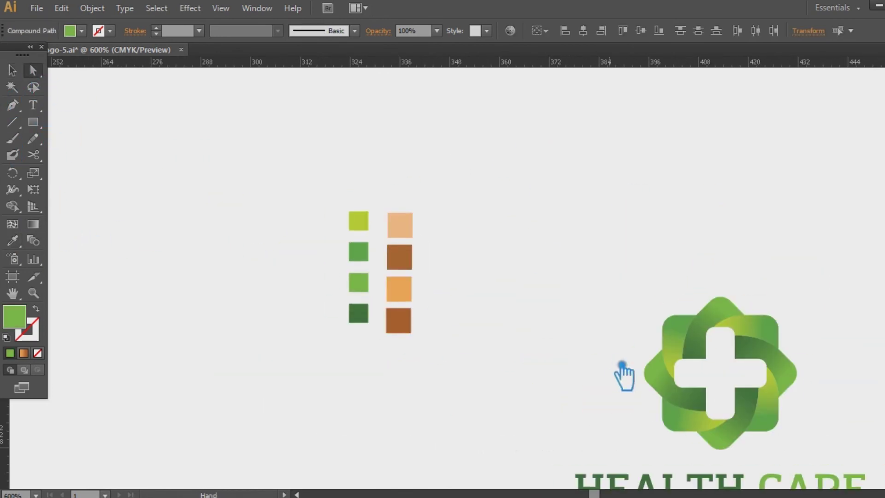
click(399, 288)
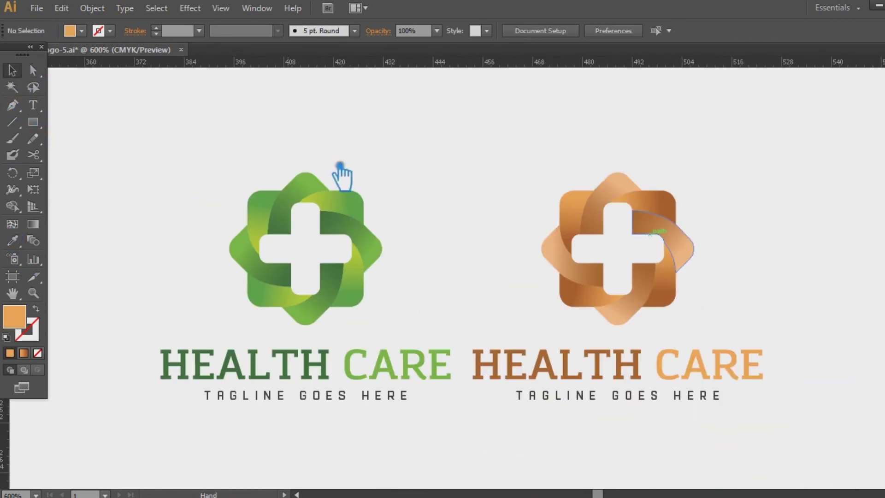
Group all parts of the orange-brown logo, and group all parts of the green logo separately
drag(757, 368, 468, 157)
key(ctrl+g)
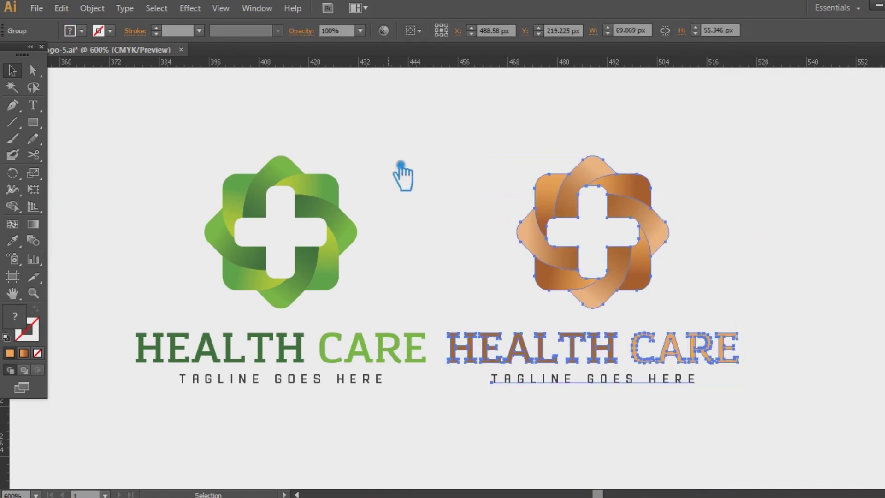
drag(434, 388, 206, 142)
key(ctrl+g)
Shift the grouped green logo slightly to the left to widen the gap between the two logos
click(166, 163)
shift+click(322, 211)
drag(321, 211, 316, 210)
shift+click(587, 247)
click(468, 119)
drag(507, 171, 493, 172)
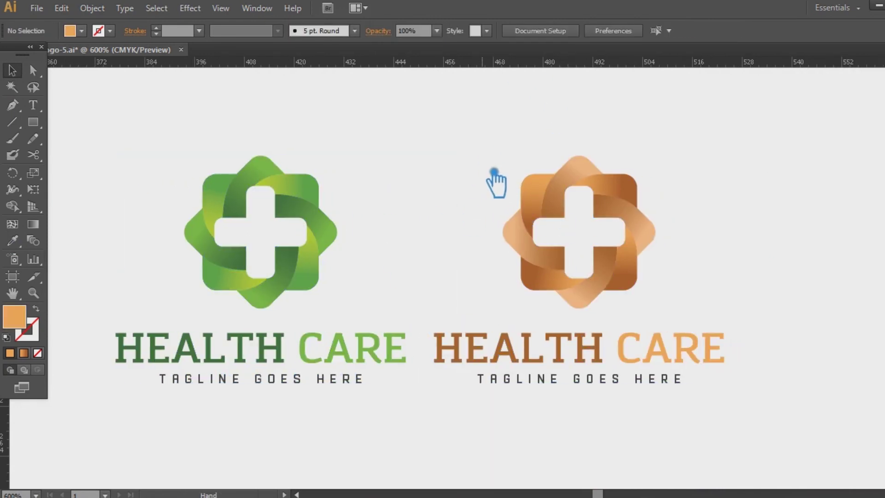
Save the document and view both finished logos side by side at a closer zoom
key(ctrl+s)
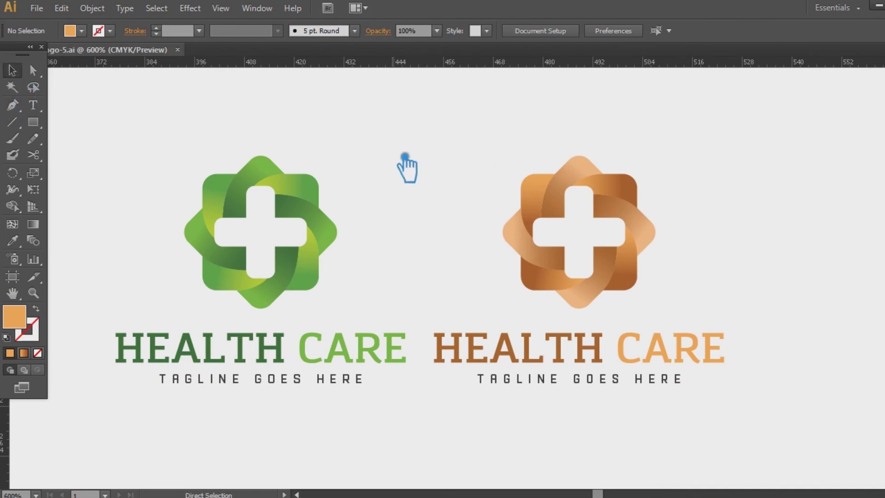
click(34, 294)
drag(77, 124, 772, 442)
click(15, 71)
key(space)
drag(509, 201, 521, 201)
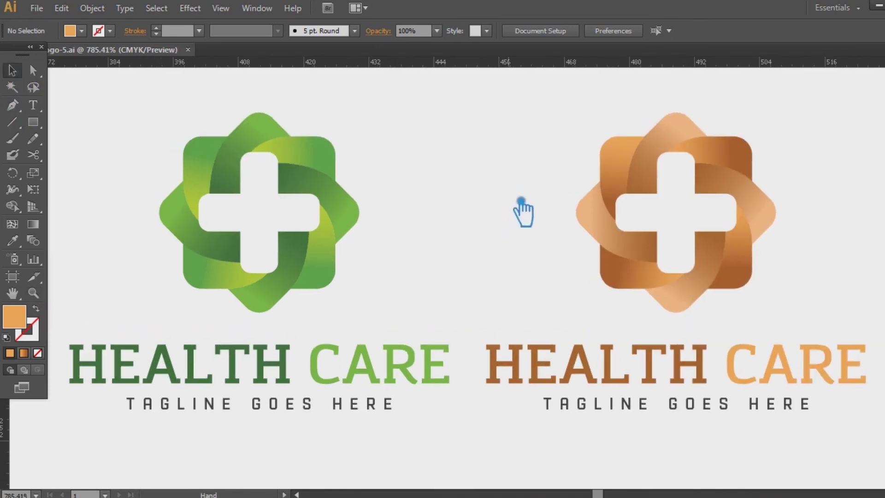